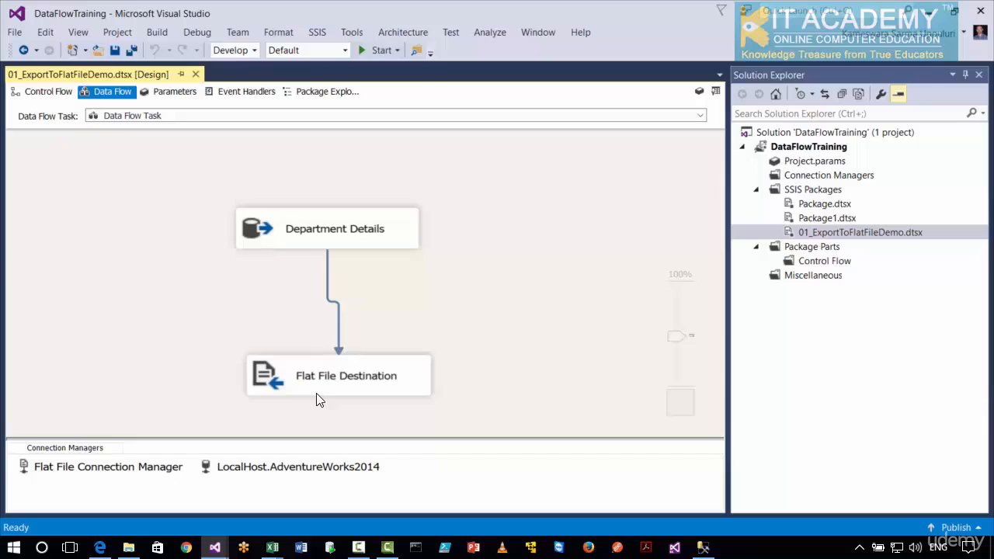
- Switch to SQL Server Management Studio to review the HumanResources.Department rows and return to the DataFlowTraining project in Visual Studio
{"action": "mouse_move", "coordinate": [705, 550]}
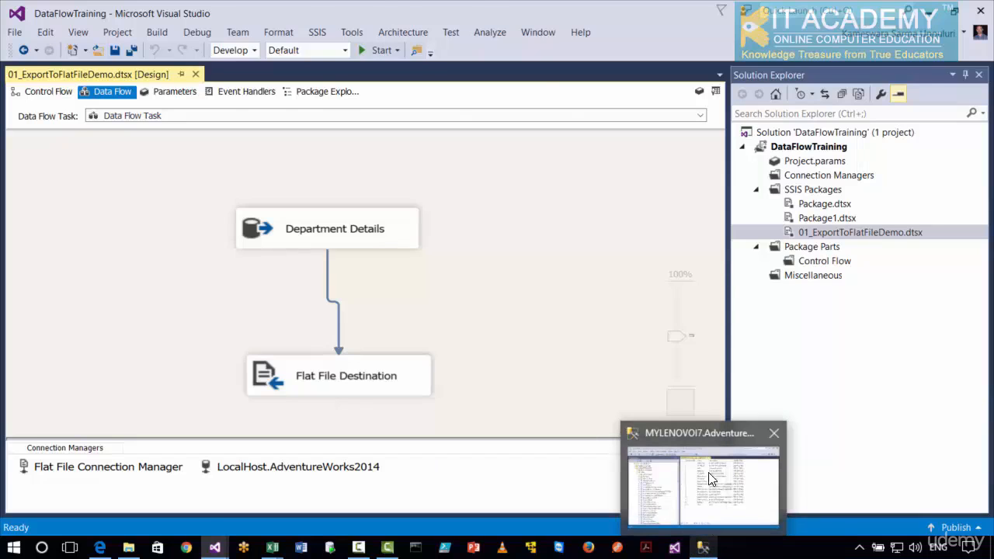
{"action": "left_click", "coordinate": [703, 434]}
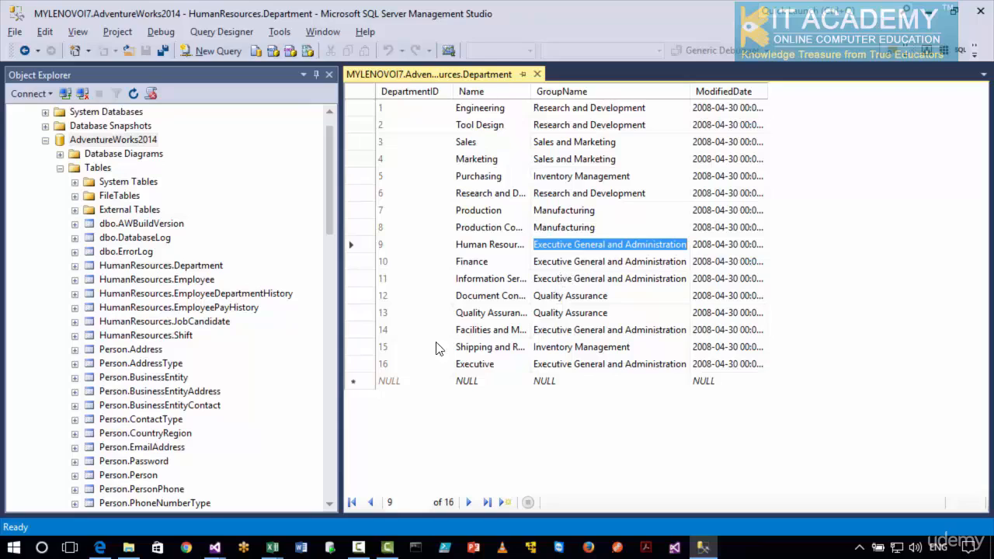
{"action": "mouse_move", "coordinate": [214, 549]}
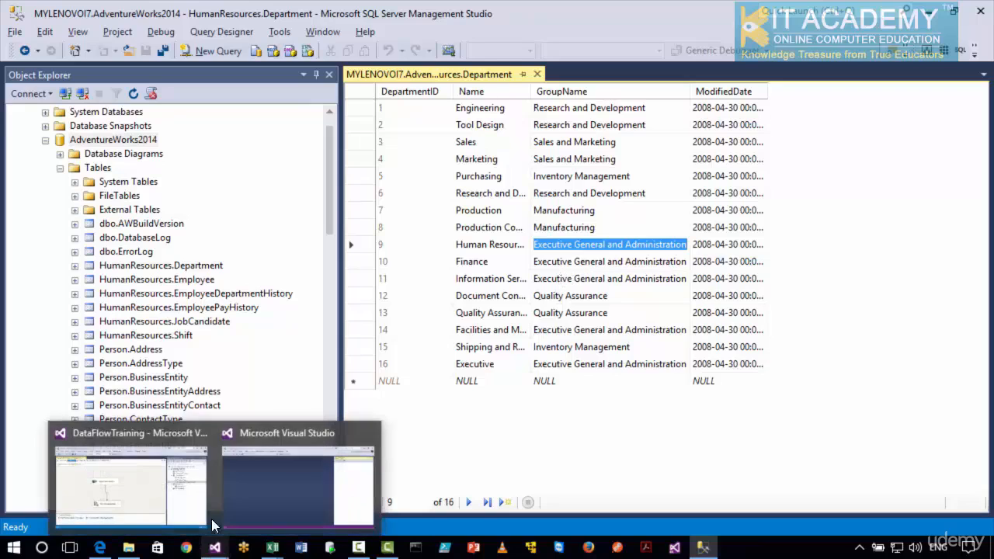
{"action": "left_click", "coordinate": [175, 434]}
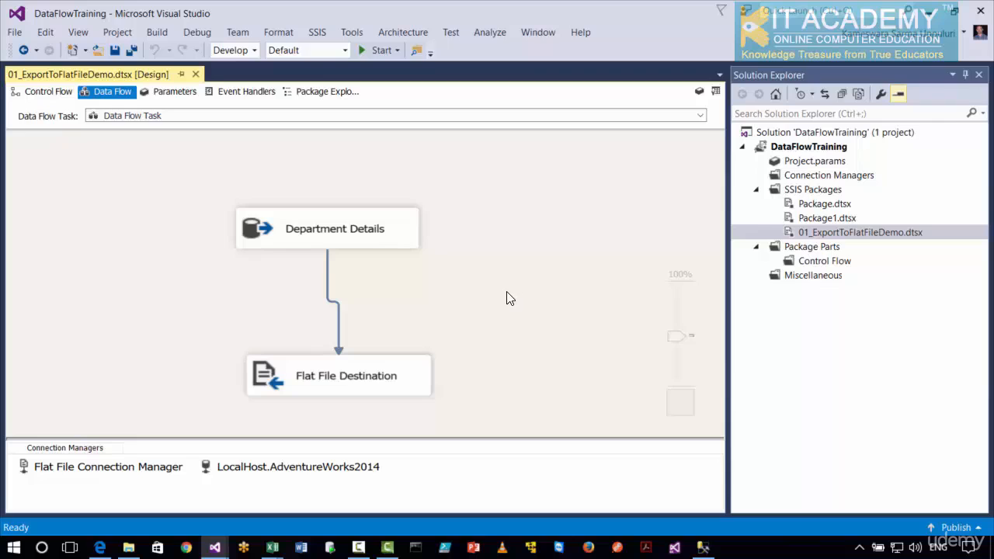
- Close the 01_ExportToFlatFileDemo.dtsx package and add a new SSIS package to the DataFlowTraining project
{"action": "left_click", "coordinate": [195, 75]}
{"action": "right_click", "coordinate": [804, 195]}
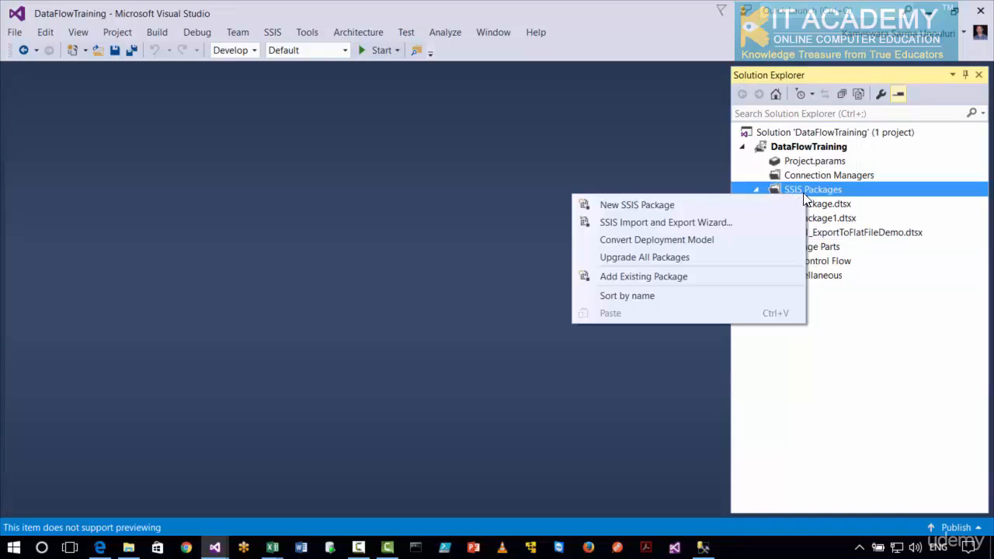
{"action": "key", "text": "Return"}
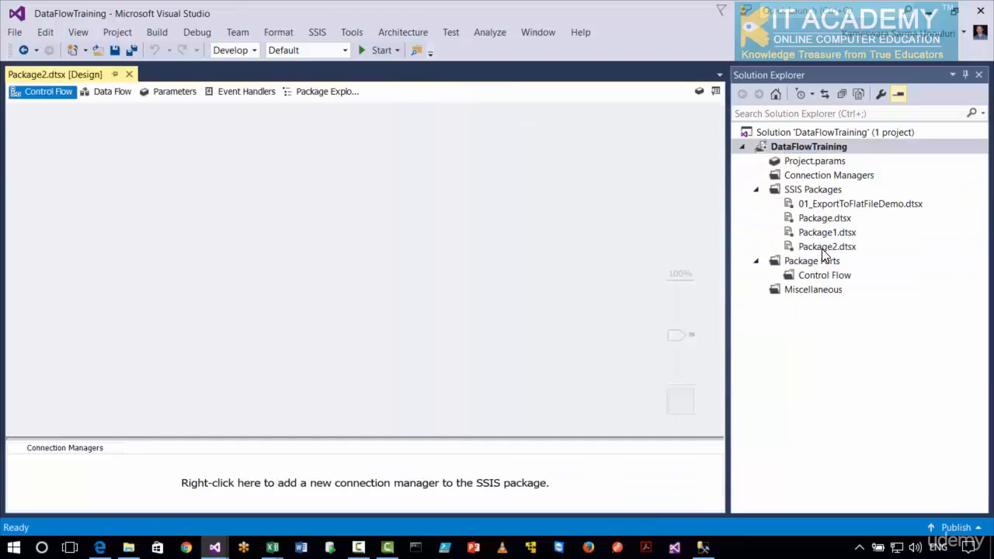
- Rename the new package Package2.dtsx as 02_CharacterMapDemo.dtsx
{"action": "right_click", "coordinate": [819, 246]}
{"action": "left_click", "coordinate": [626, 497]}
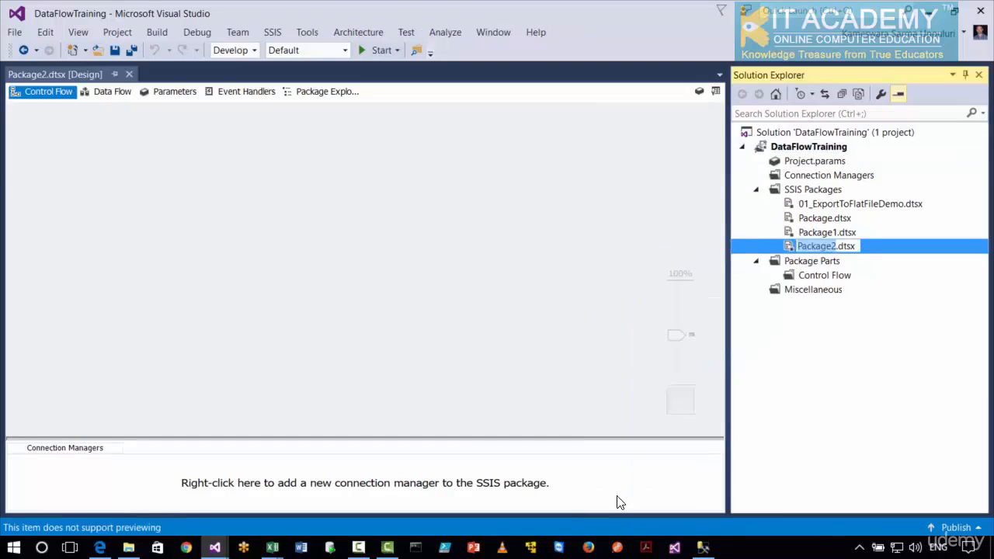
{"action": "type", "text": "02_Chara"}
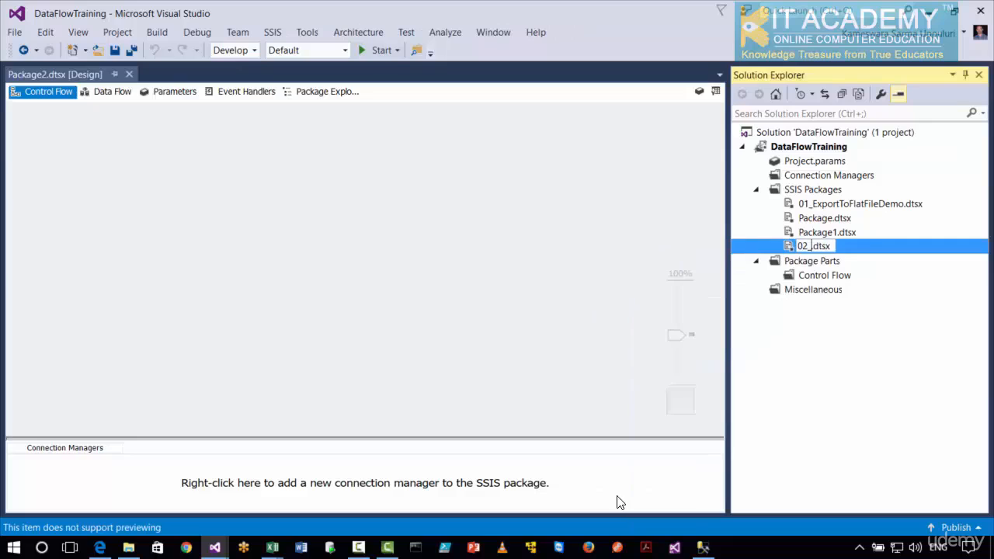
{"action": "type", "text": "cterMapDe"}
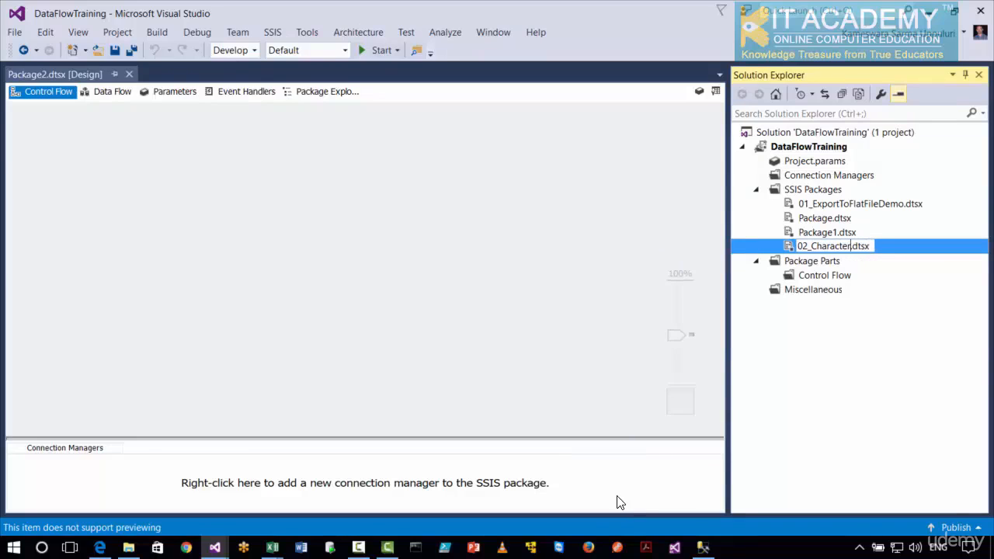
{"action": "type", "text": "mo"}
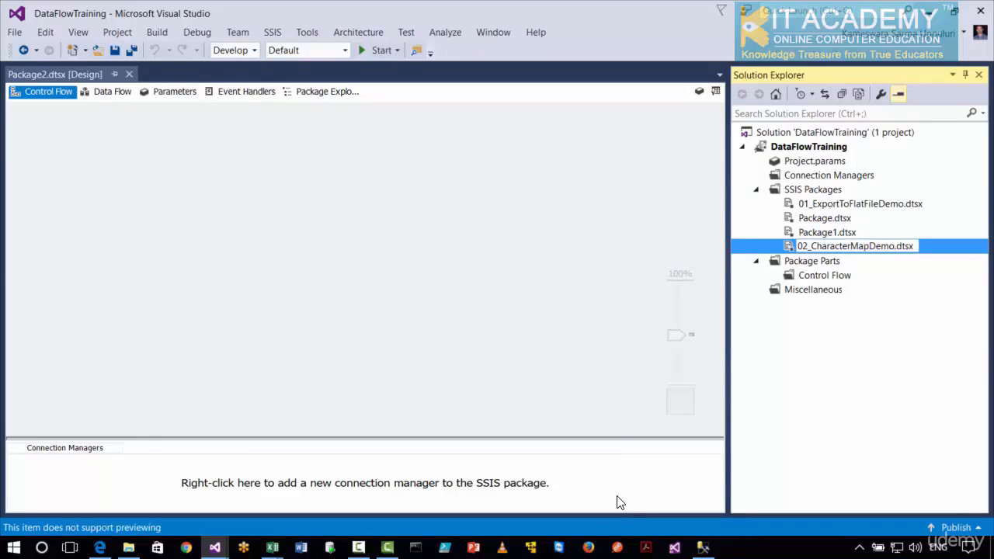
{"action": "key", "text": "Return"}
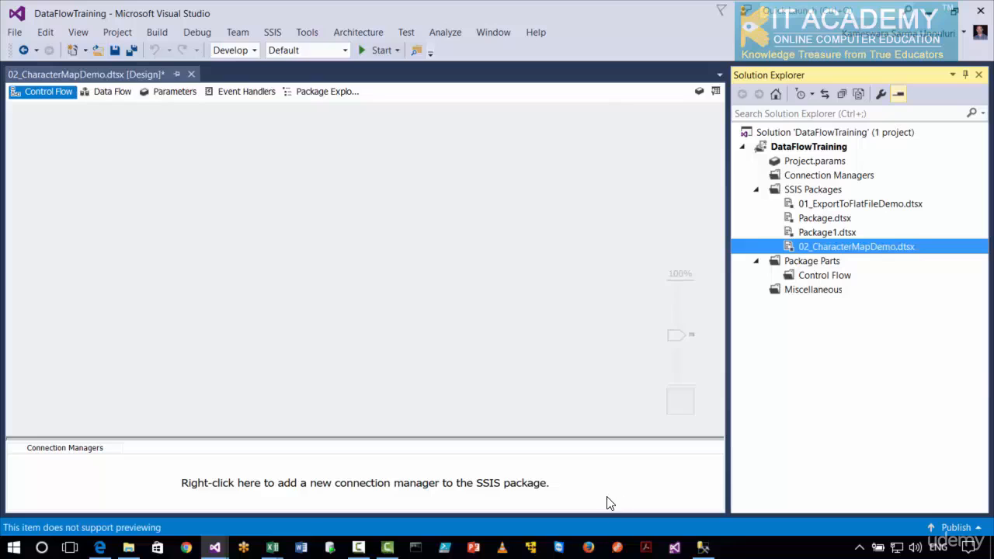
- Check the Department table's source data again in SQL Server Management Studio and return to the 02_CharacterMapDemo package in Visual Studio
{"action": "left_click", "coordinate": [702, 548]}
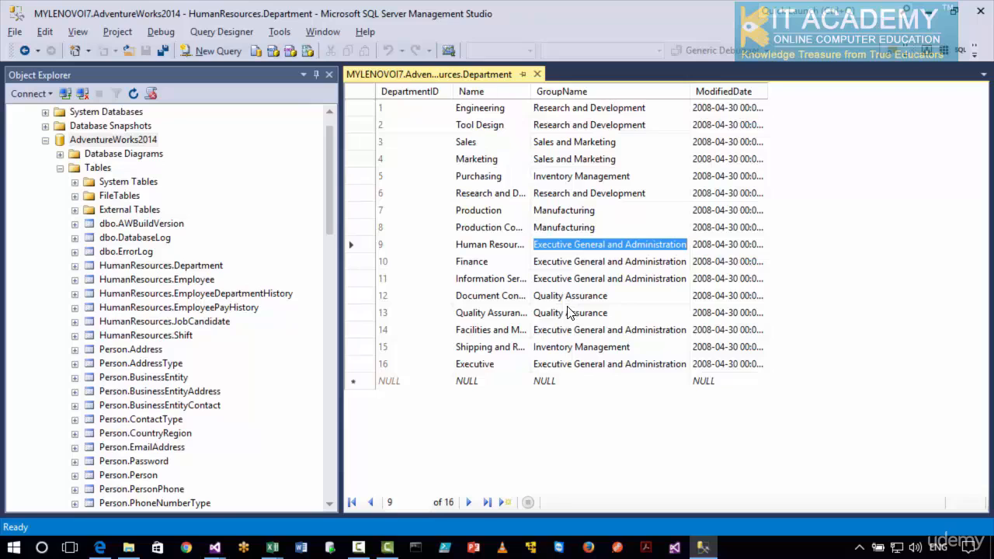
{"action": "left_click", "coordinate": [215, 548]}
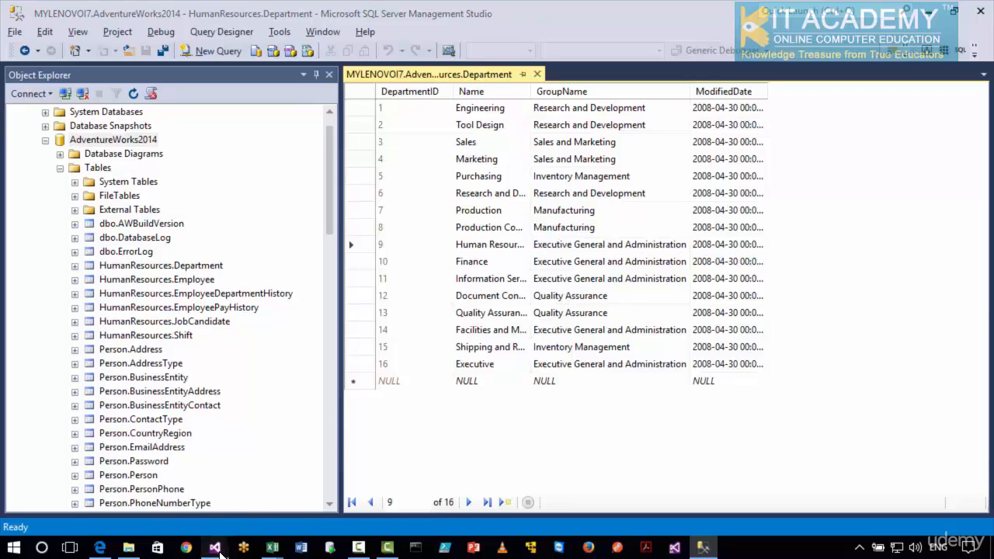
{"action": "left_click", "coordinate": [172, 436]}
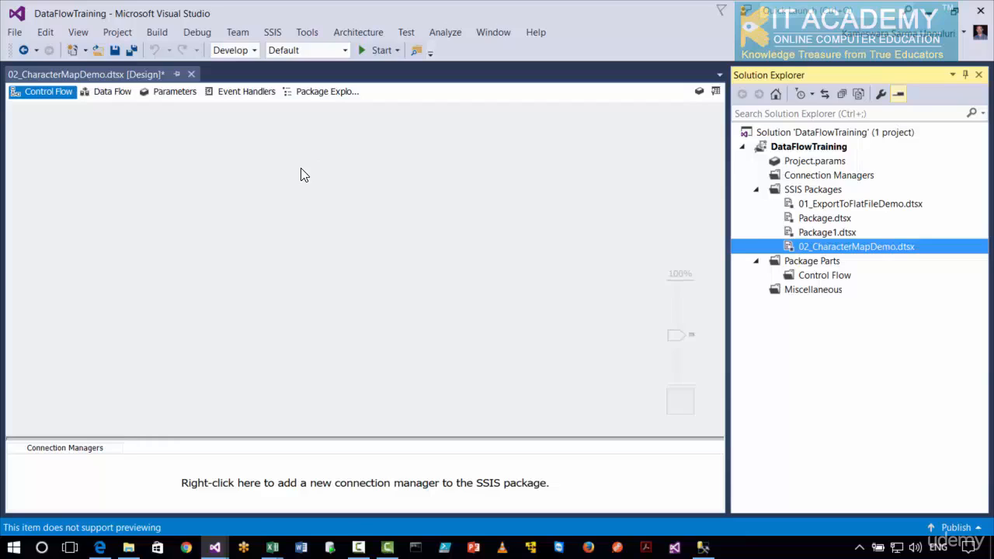
- Show the SSIS Toolbox, add a Data Flow Task to the package's control flow and open it for editing
{"action": "right_click", "coordinate": [209, 164]}
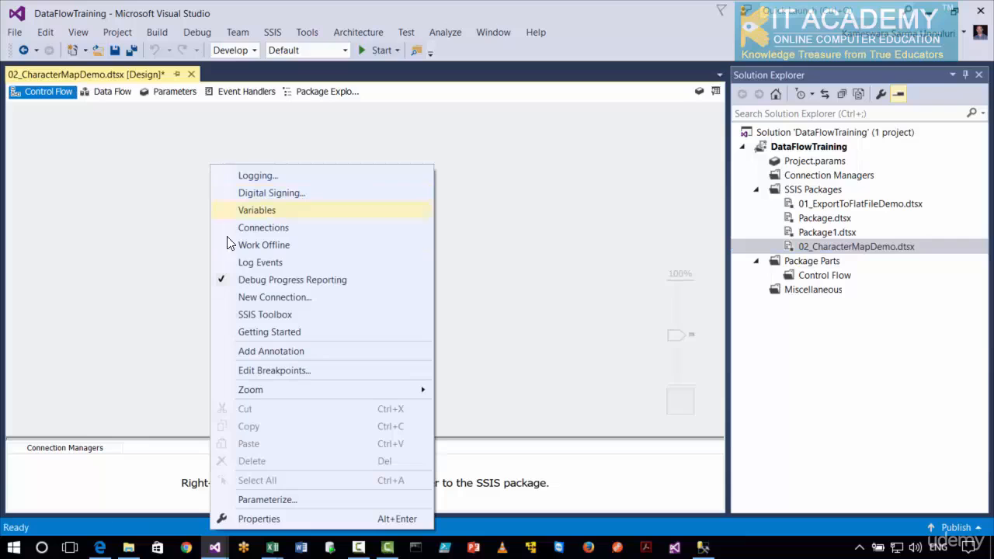
{"action": "left_click", "coordinate": [247, 317]}
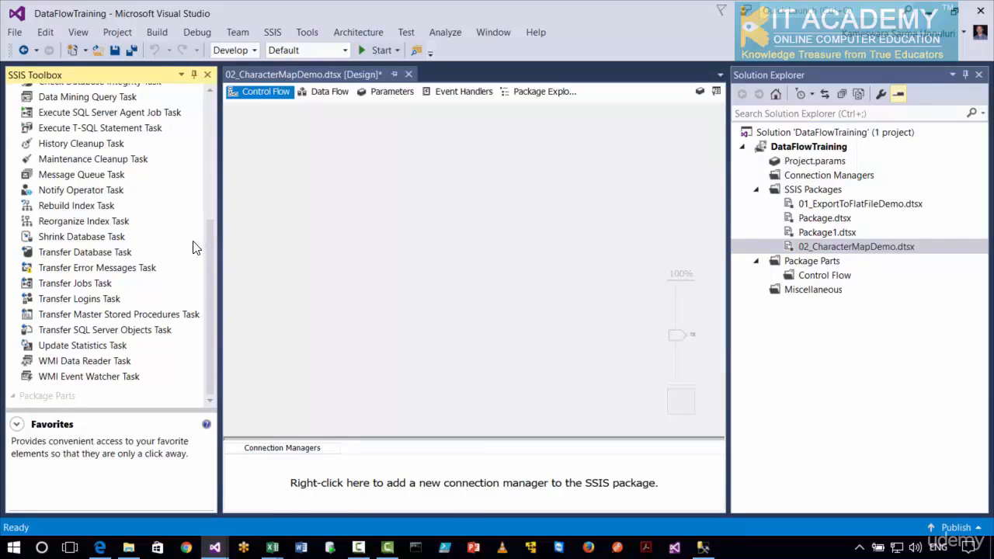
{"action": "left_click_drag", "start_coordinate": [212, 239], "coordinate": [210, 108]}
{"action": "left_click_drag", "start_coordinate": [107, 145], "coordinate": [484, 272]}
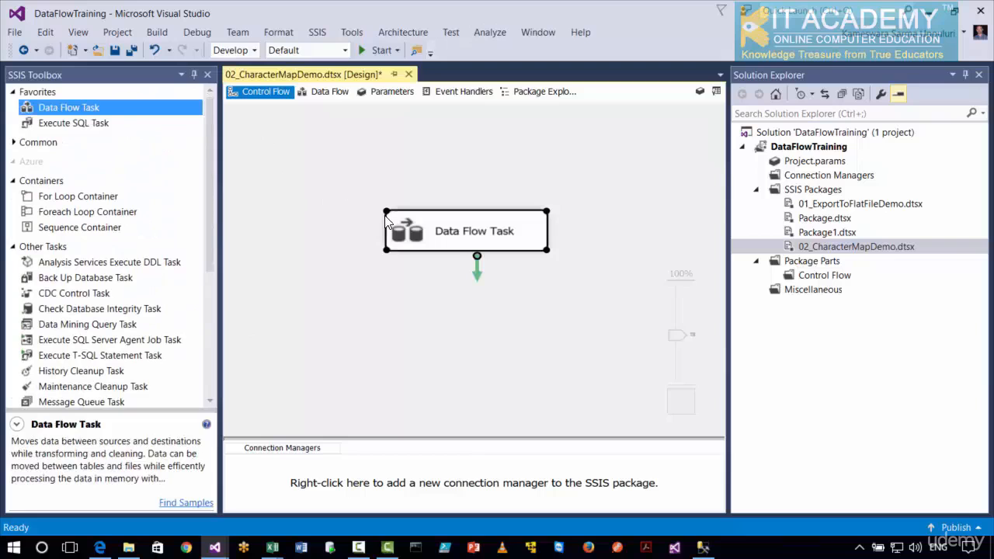
{"action": "double_click", "coordinate": [455, 242]}
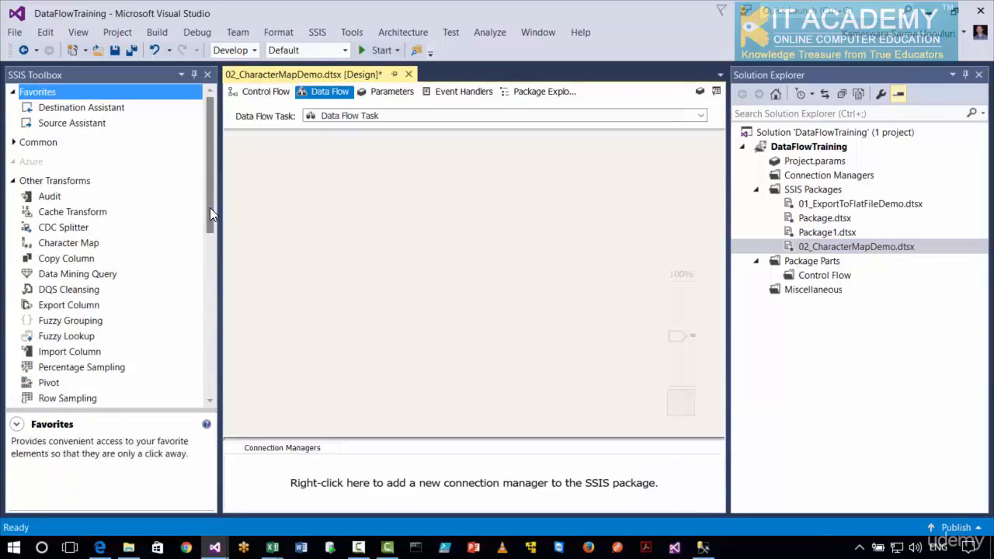
- Add an OLE DB Source to the data flow and a Flat File Destination below it, leaving space between them
{"action": "left_click_drag", "start_coordinate": [210, 207], "coordinate": [206, 323]}
{"action": "left_click_drag", "start_coordinate": [123, 270], "coordinate": [393, 190]}
{"action": "left_click_drag", "start_coordinate": [210, 326], "coordinate": [207, 355]}
{"action": "left_click_drag", "start_coordinate": [90, 342], "coordinate": [395, 339]}
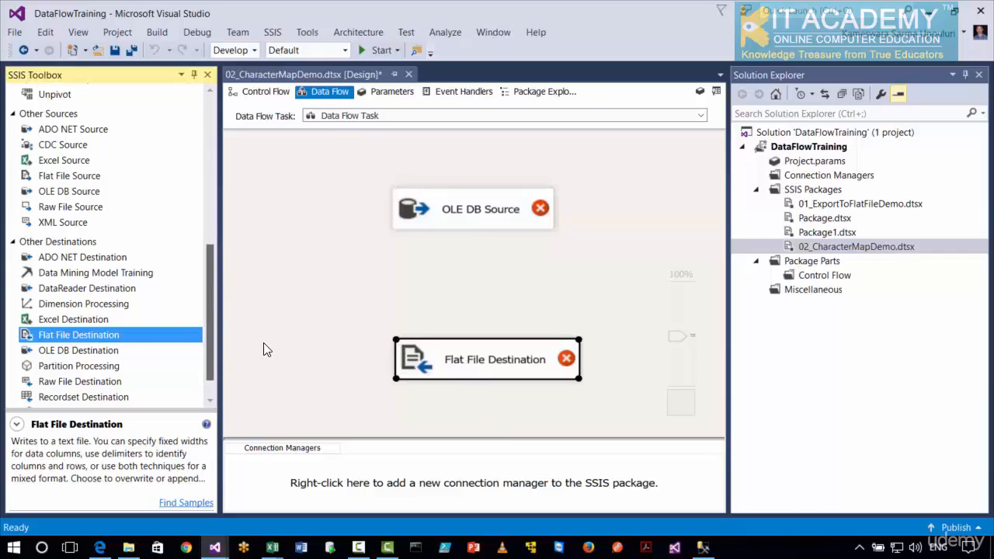
- Add a Character Map transformation between the OLE DB Source and the Flat File Destination, shifting the destination slightly lower
{"action": "left_click_drag", "start_coordinate": [210, 272], "coordinate": [210, 153]}
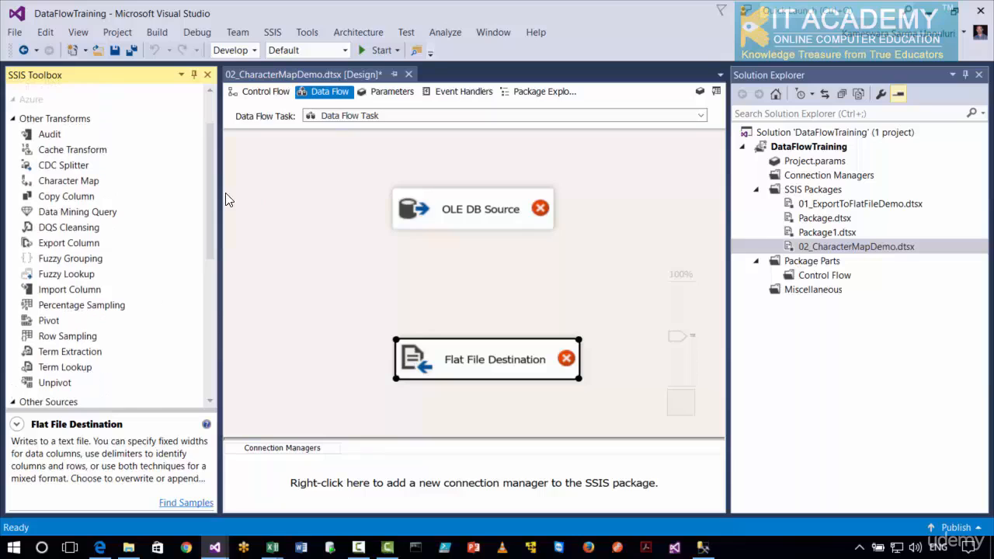
{"action": "scroll", "coordinate": [208, 181], "scroll_direction": "up", "scroll_amount": 2}
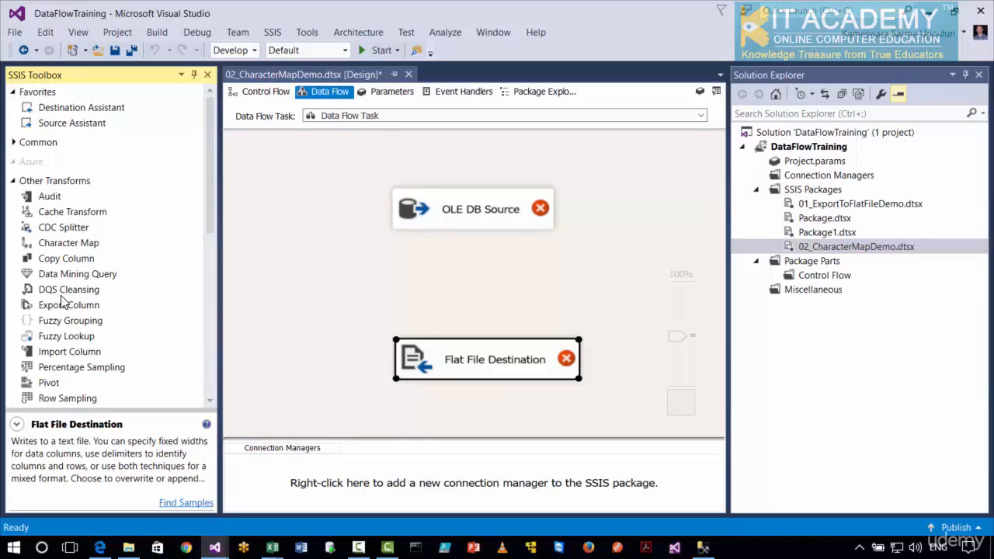
{"action": "left_click", "coordinate": [28, 183]}
{"action": "left_click", "coordinate": [13, 200]}
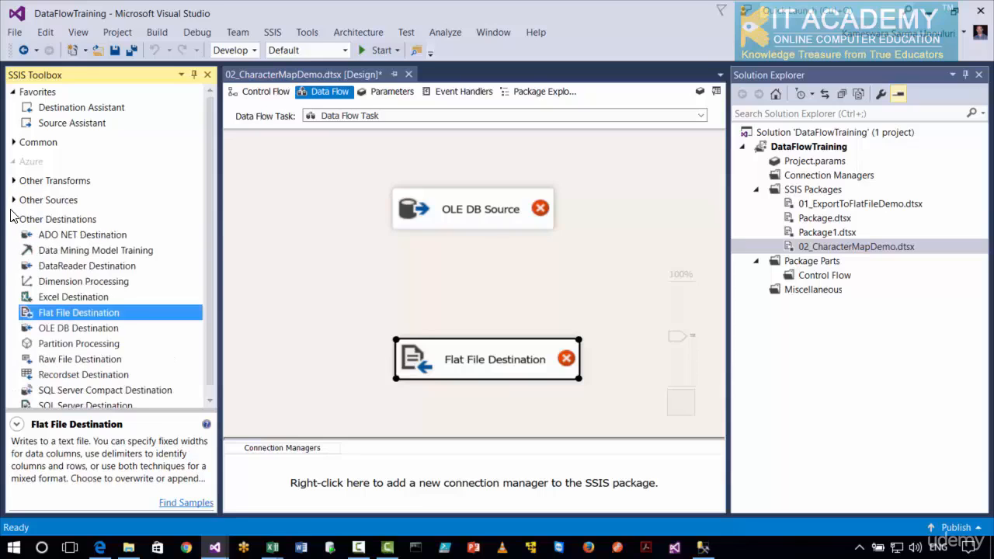
{"action": "left_click", "coordinate": [12, 218]}
{"action": "left_click", "coordinate": [13, 181]}
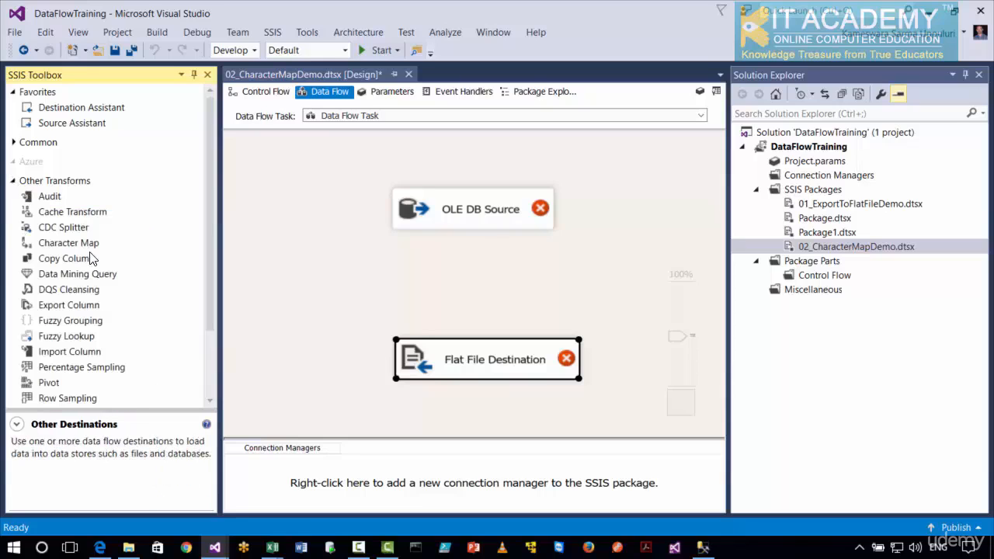
{"action": "left_click", "coordinate": [95, 244]}
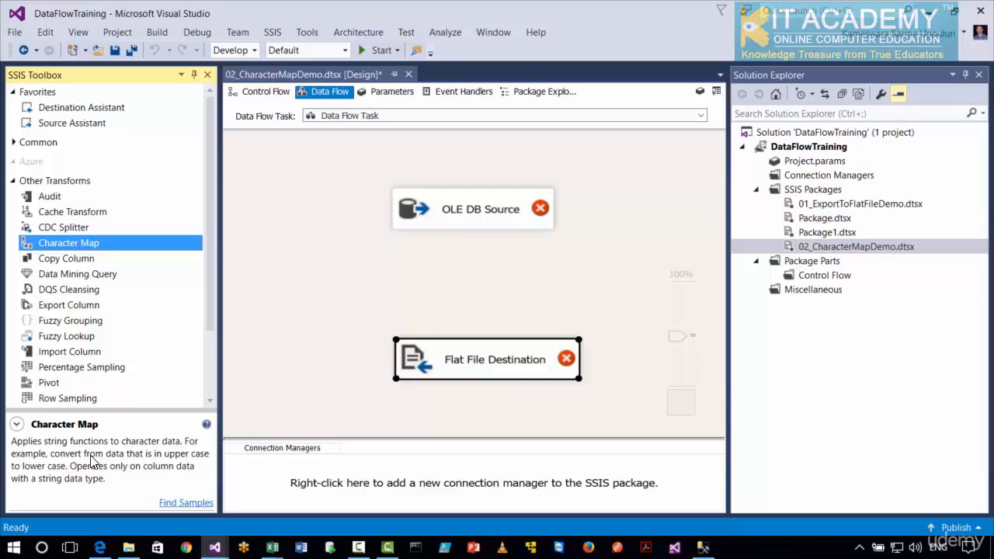
{"action": "left_click_drag", "start_coordinate": [84, 246], "coordinate": [403, 278]}
{"action": "left_click_drag", "start_coordinate": [457, 376], "coordinate": [454, 397]}
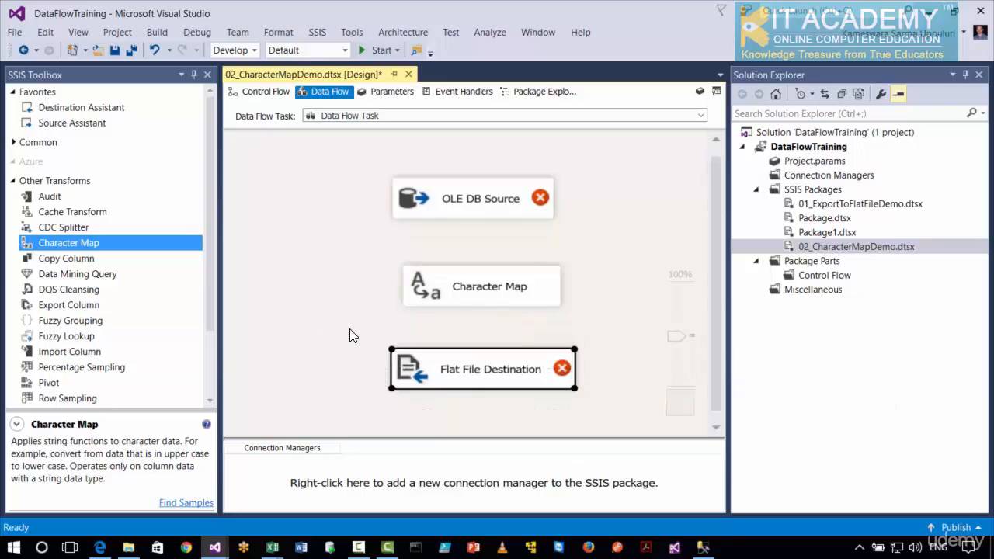
- Configure the OLE DB Source with the LocalHost.AdventureWorks2014 connection and the [HumanResources].[Department] table, checking its columns
{"action": "mouse_move", "coordinate": [481, 215]}
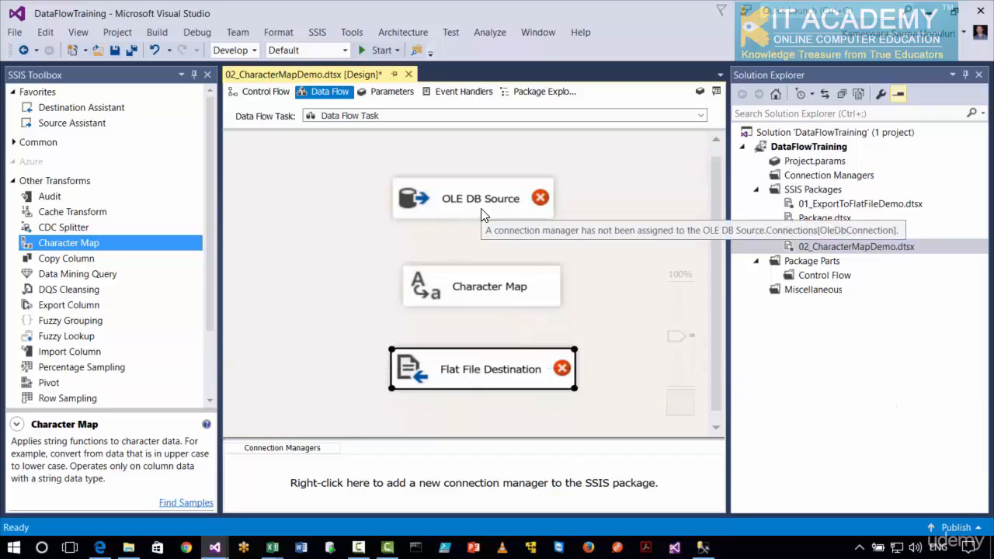
{"action": "mouse_move", "coordinate": [469, 373]}
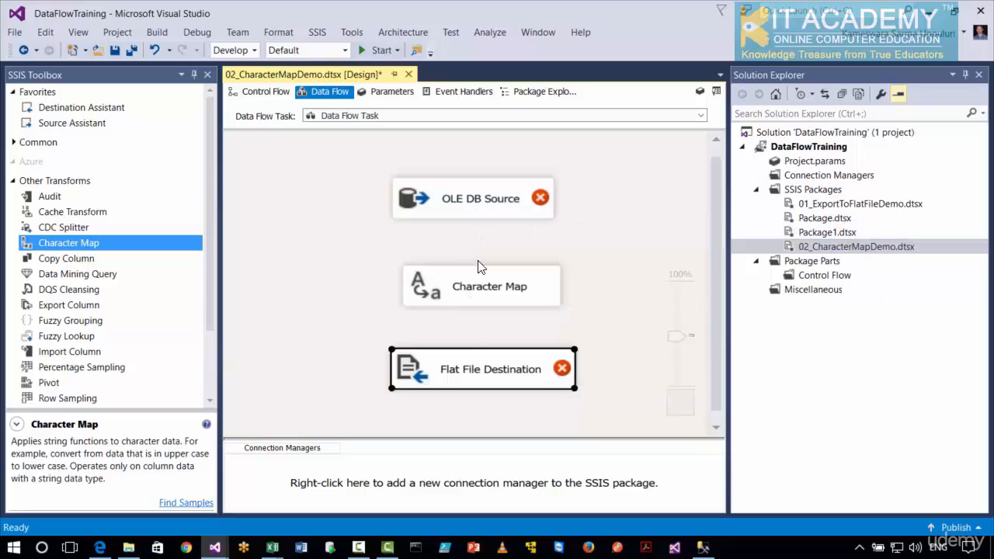
{"action": "left_click", "coordinate": [481, 212]}
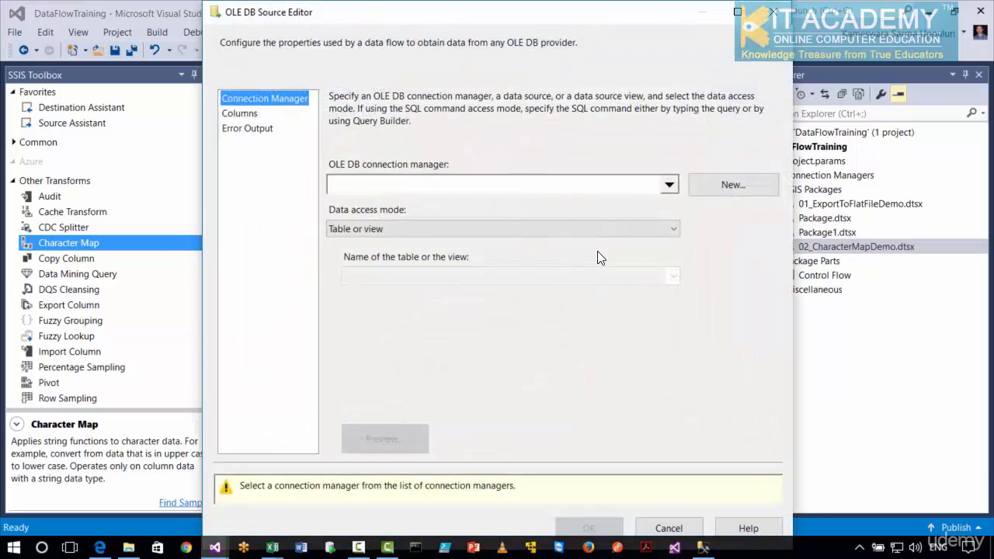
{"action": "left_click", "coordinate": [713, 198]}
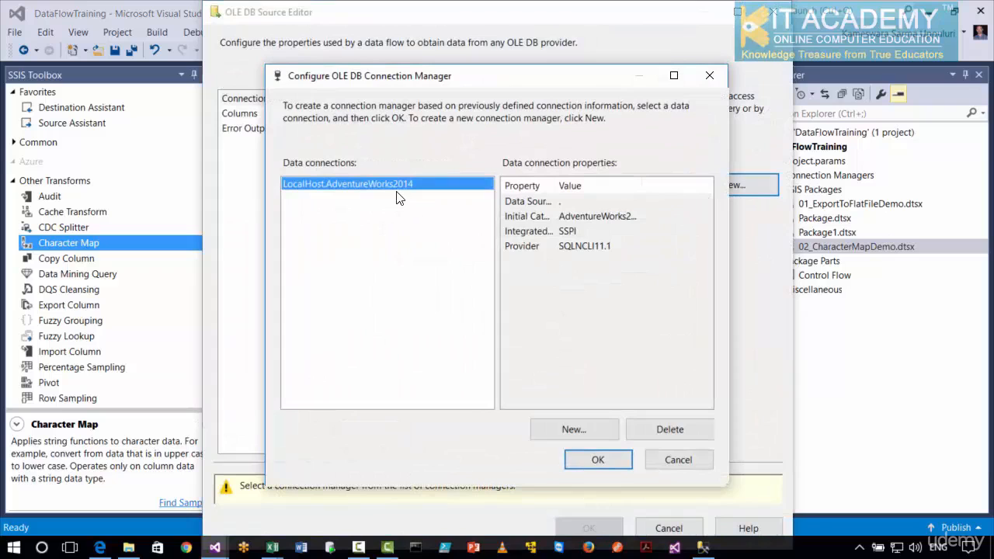
{"action": "left_click", "coordinate": [597, 460]}
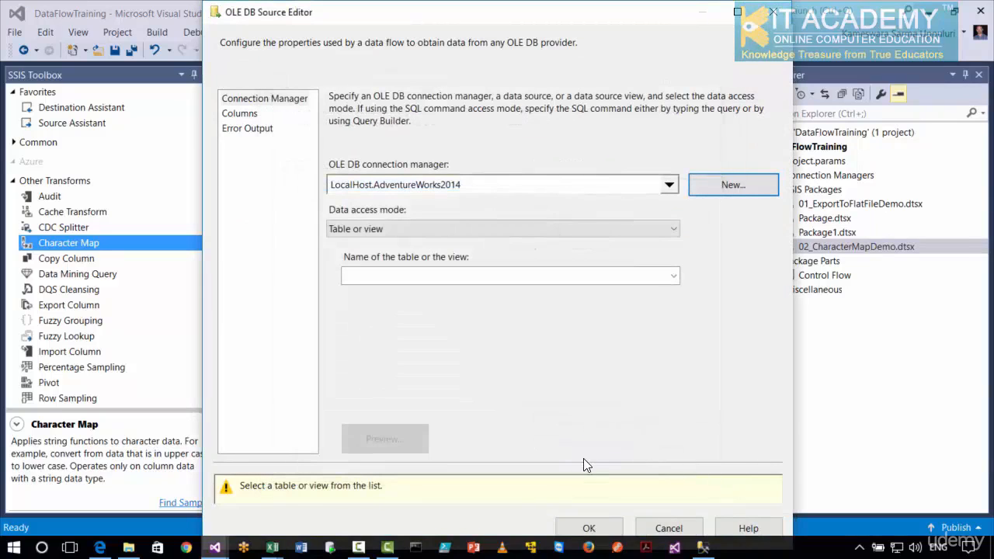
{"action": "left_click", "coordinate": [674, 276]}
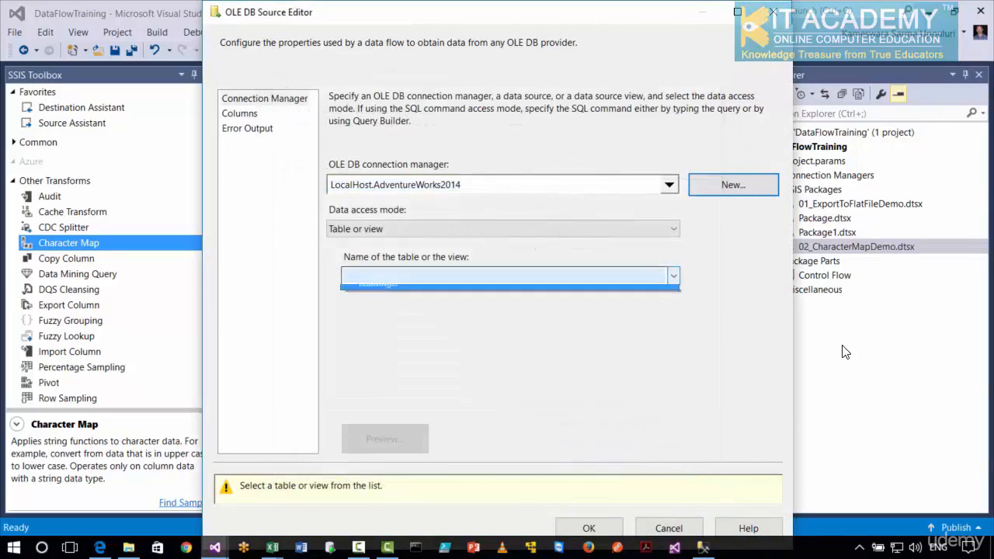
{"action": "left_click", "coordinate": [475, 337]}
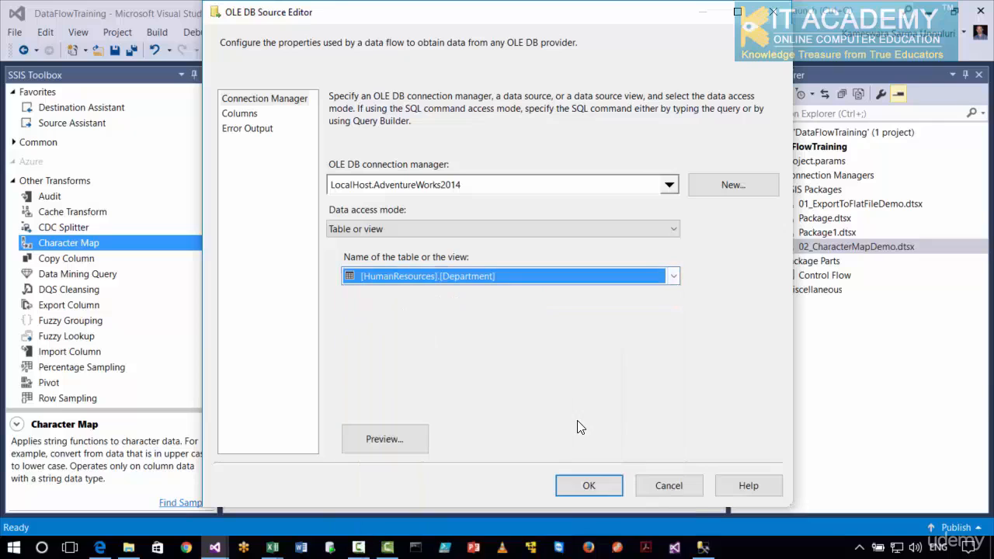
{"action": "left_click", "coordinate": [241, 114]}
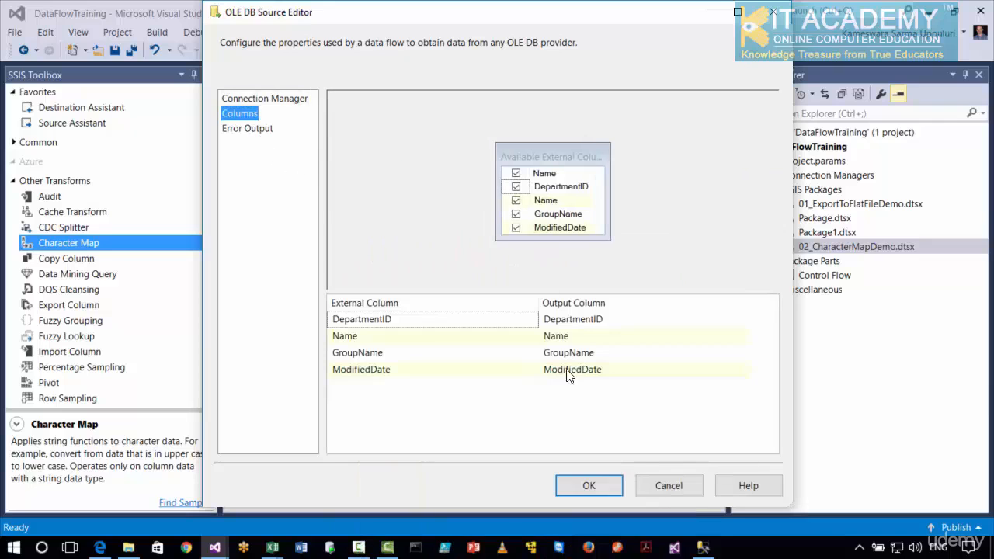
{"action": "left_click", "coordinate": [591, 487]}
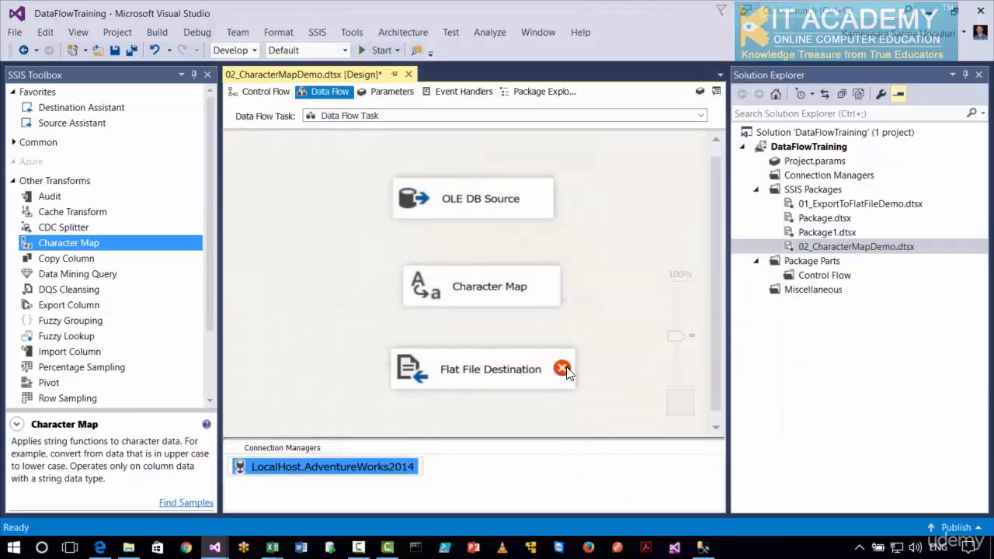
- Connect the OLE DB Source's output to the Character Map transformation
{"action": "left_click", "coordinate": [495, 214]}
{"action": "left_click_drag", "start_coordinate": [483, 236], "coordinate": [484, 286]}
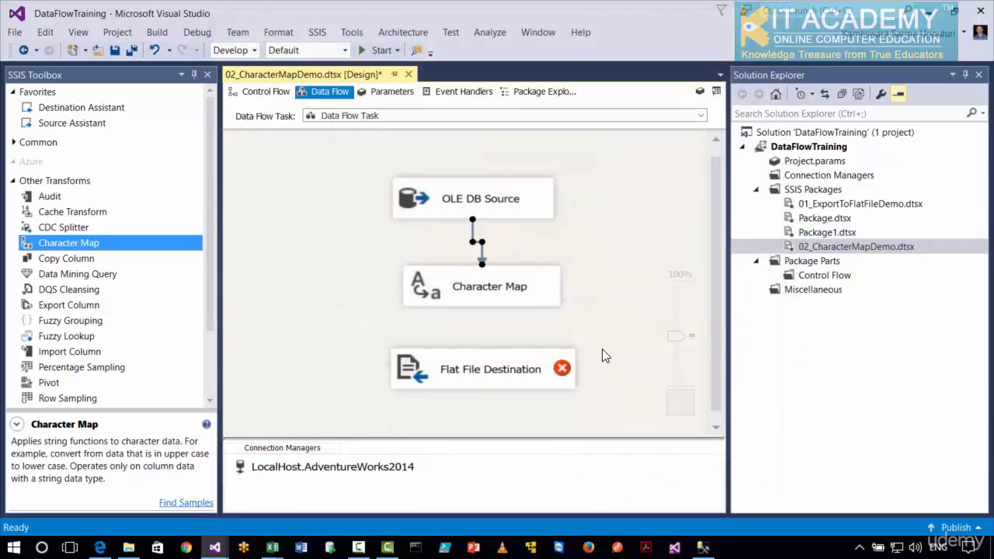
- In the Character Map transformation, add the Name column as a new column with the output alias DepartmentName
{"action": "double_click", "coordinate": [475, 291]}
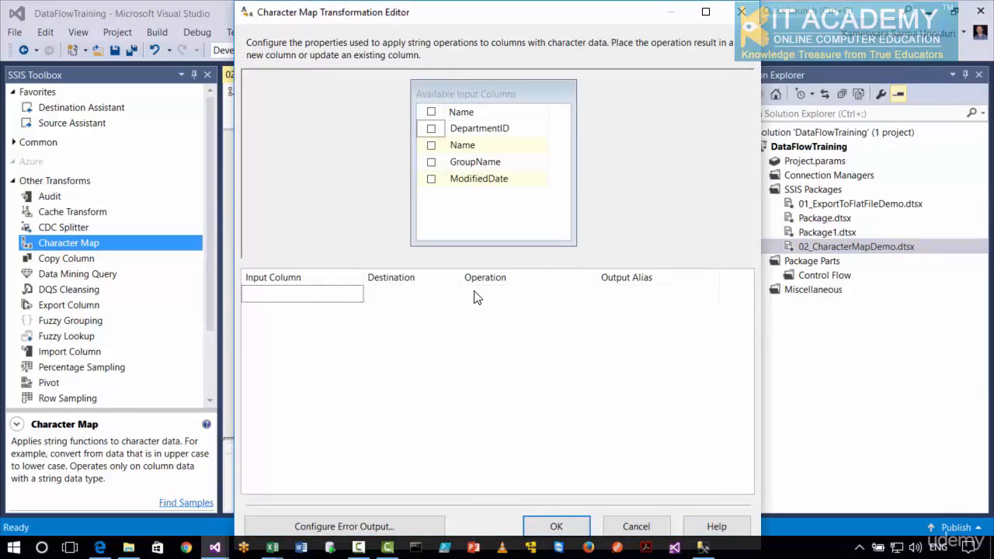
{"action": "left_click", "coordinate": [431, 146]}
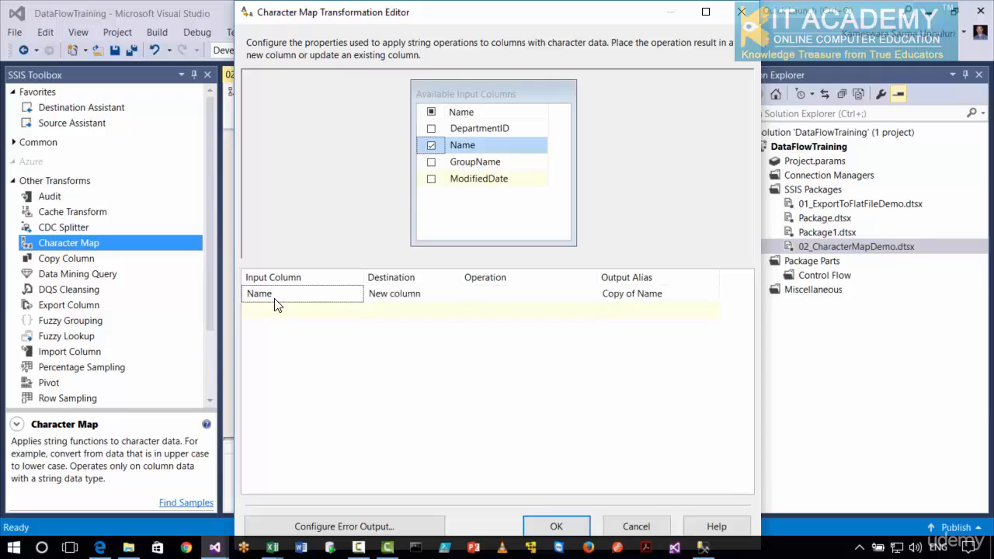
{"action": "left_click", "coordinate": [424, 300]}
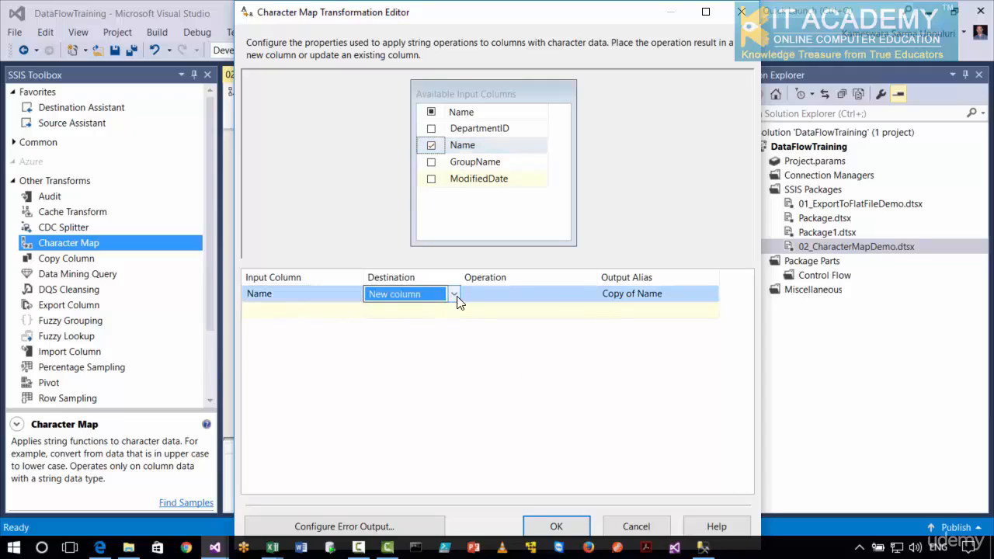
{"action": "left_click", "coordinate": [454, 295]}
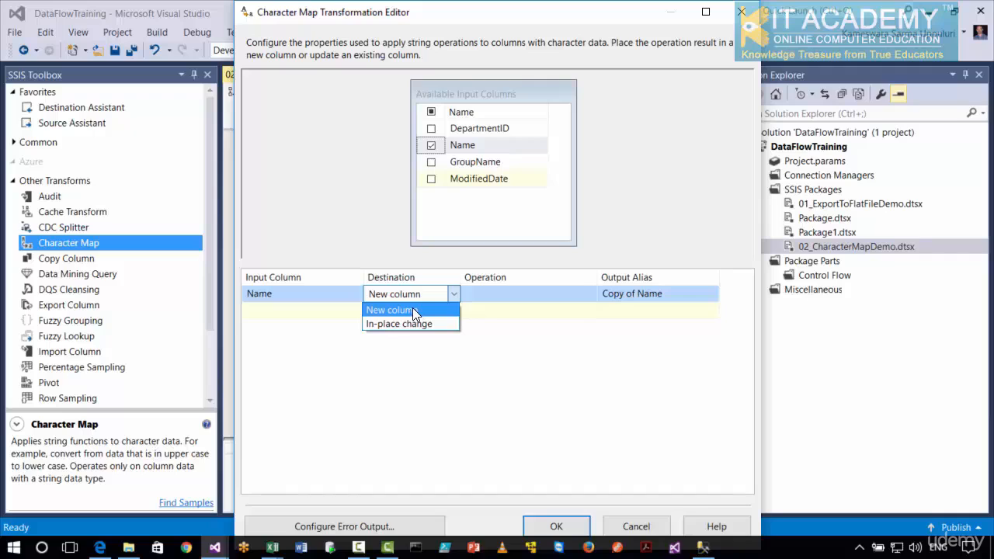
{"action": "left_click", "coordinate": [516, 386]}
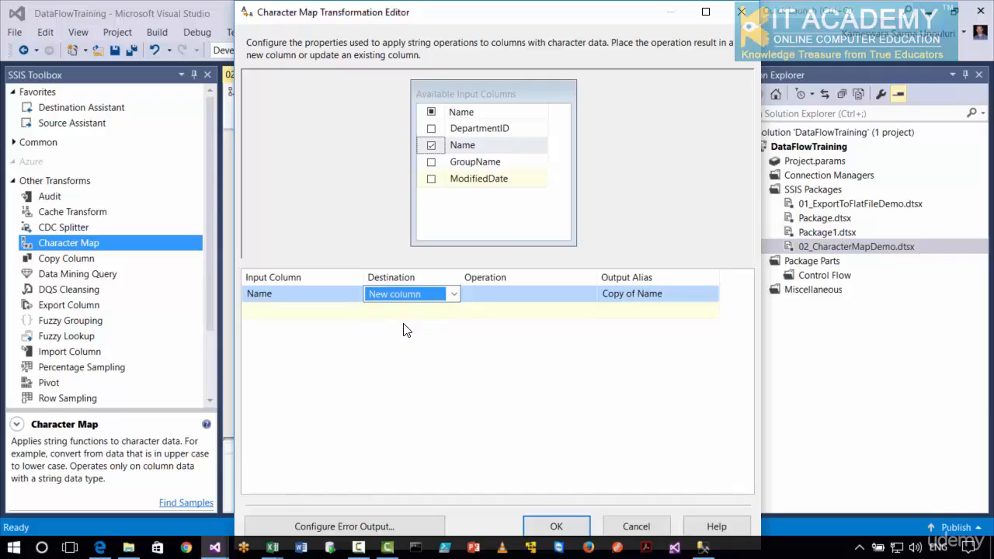
{"action": "left_click", "coordinate": [667, 302]}
{"action": "key", "text": "shift+Home"}
{"action": "type", "text": "Departme"}
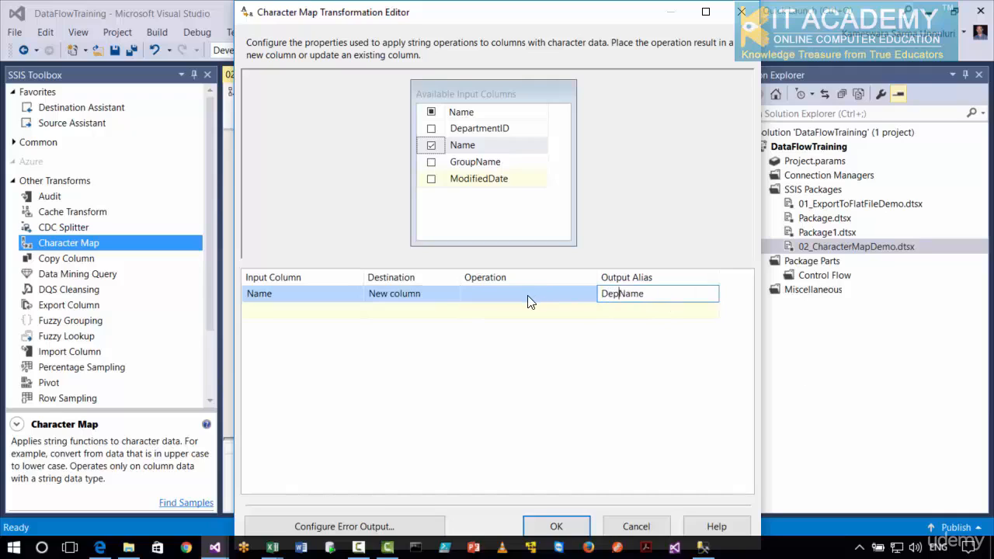
{"action": "type", "text": "nt"}
{"action": "left_click", "coordinate": [527, 326]}
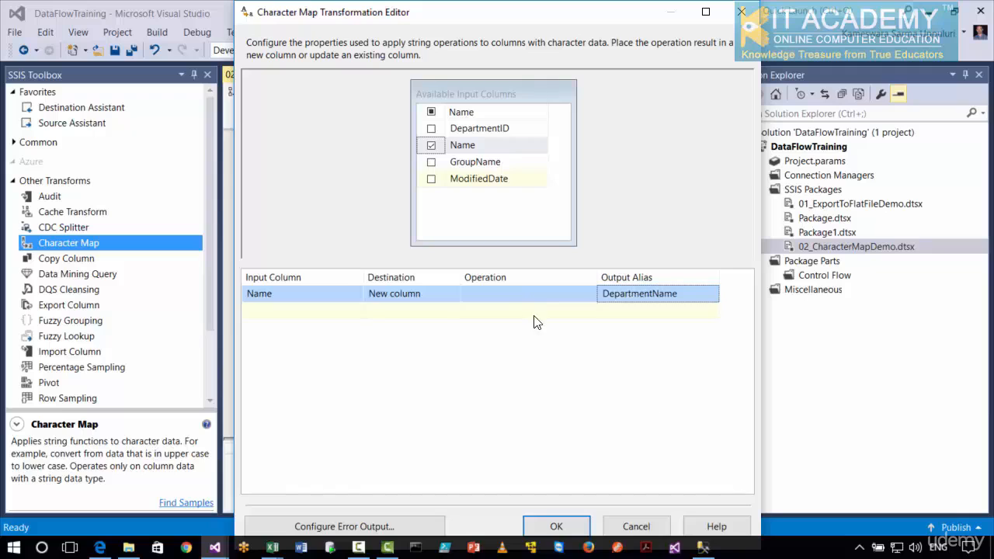
- Set the Name column's character operation to Uppercase
{"action": "left_click", "coordinate": [561, 302]}
{"action": "left_click", "coordinate": [590, 294]}
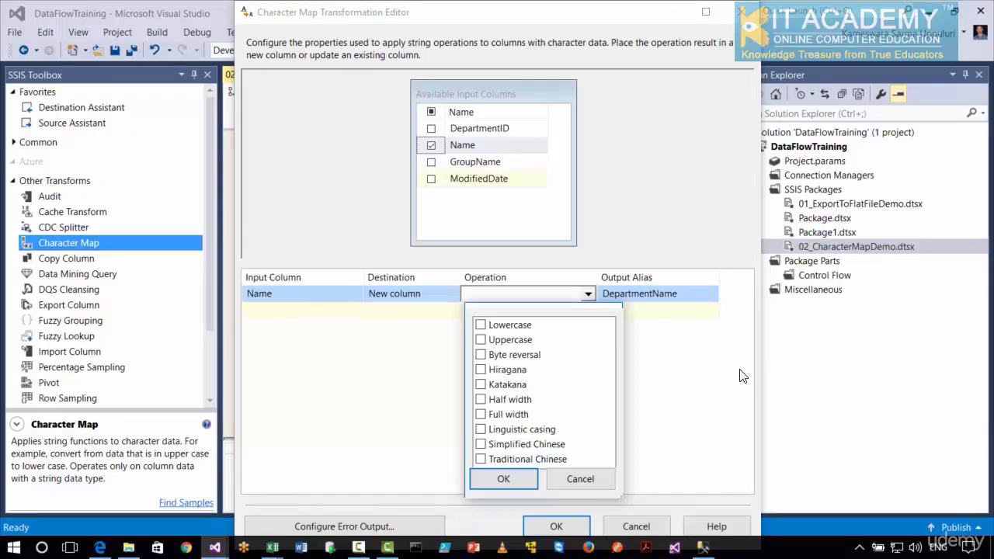
{"action": "left_click", "coordinate": [481, 340]}
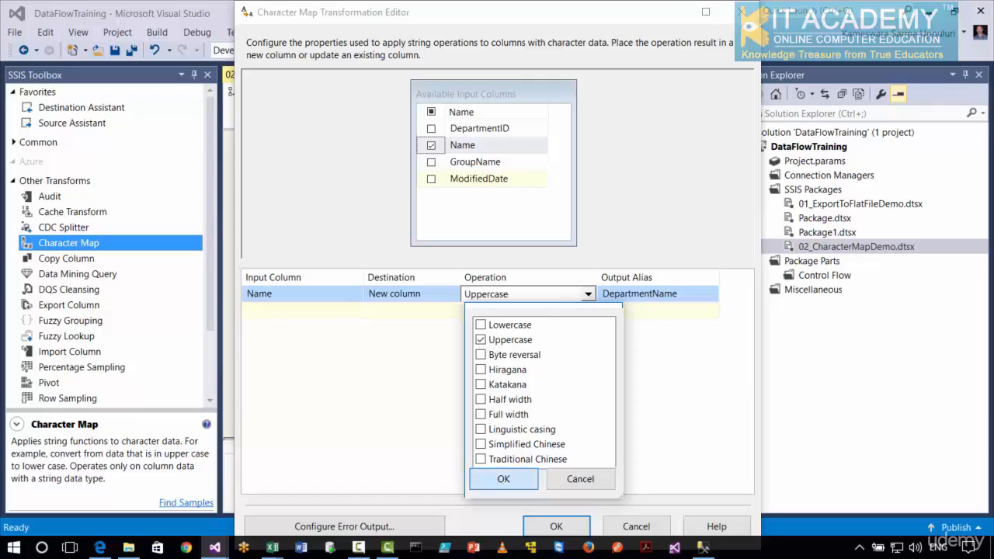
{"action": "left_click", "coordinate": [503, 479]}
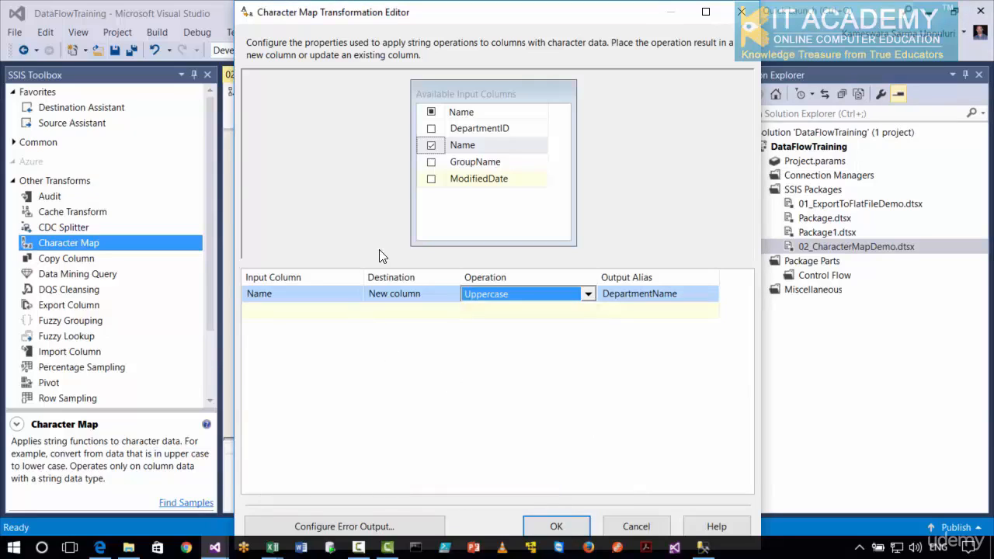
- Add the GroupName column to the character mapping with In-place change as its destination
{"action": "left_click", "coordinate": [431, 162]}
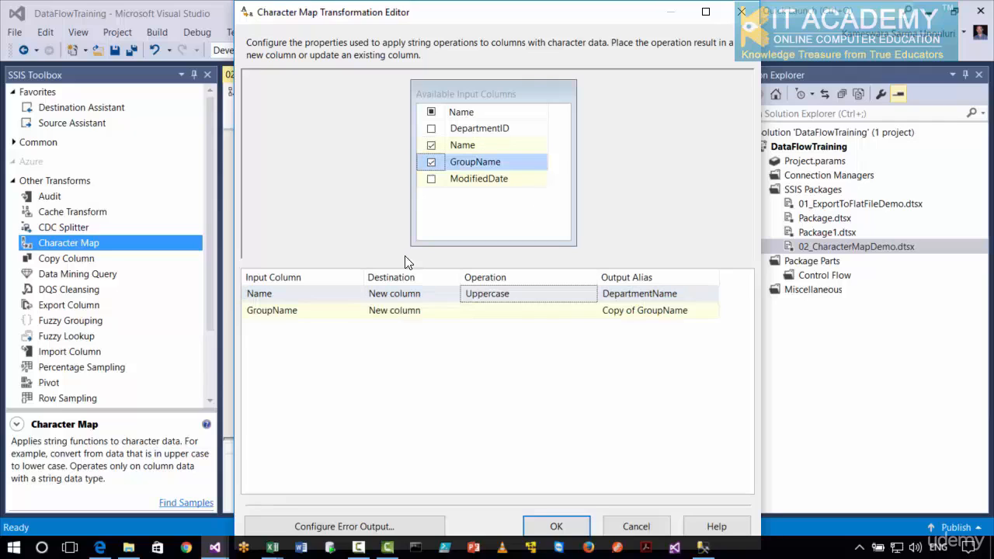
{"action": "left_click", "coordinate": [432, 313]}
{"action": "left_click", "coordinate": [452, 311]}
{"action": "left_click", "coordinate": [399, 340]}
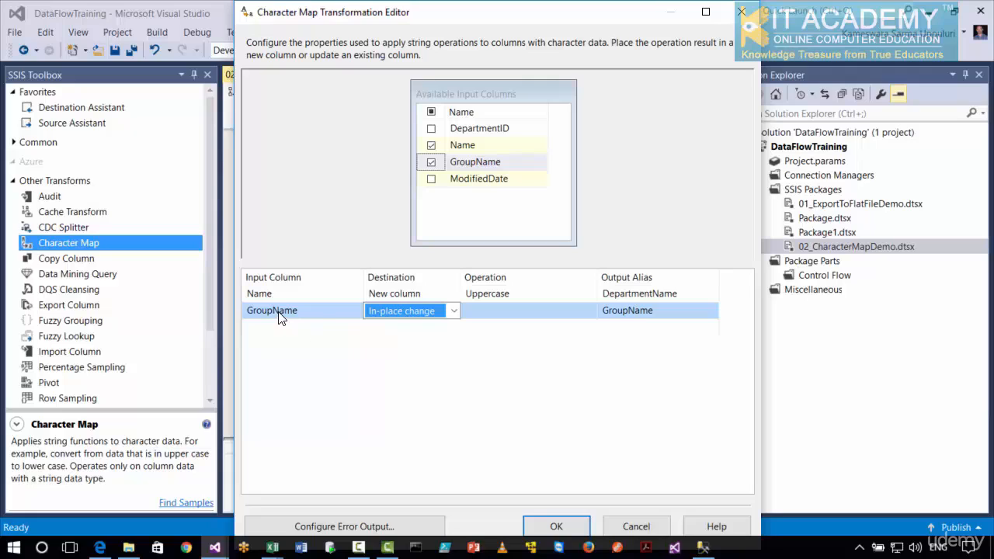
{"action": "left_click", "coordinate": [631, 313]}
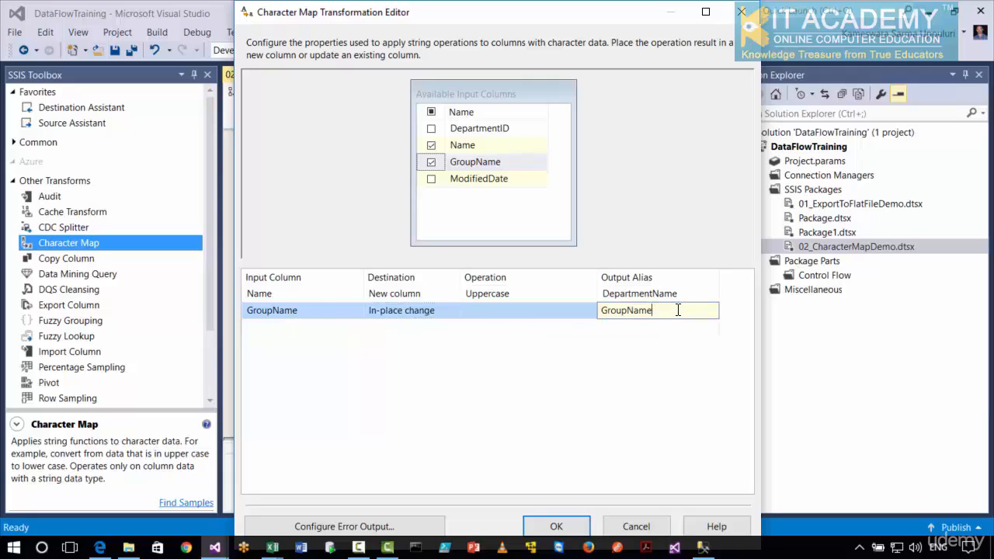
- Set the GroupName column's operation to Lowercase and accept the Character Map configuration
{"action": "left_click", "coordinate": [566, 312]}
{"action": "left_click", "coordinate": [588, 311]}
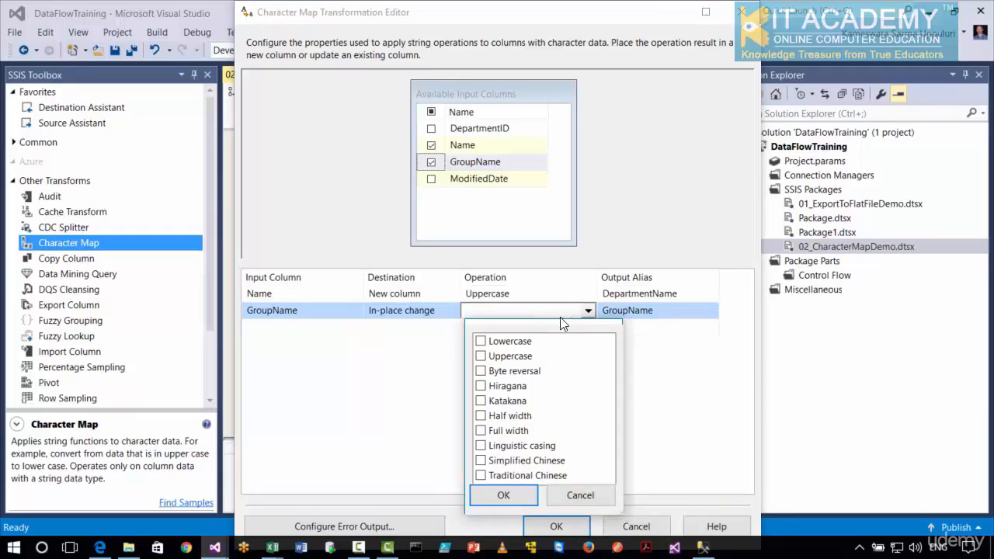
{"action": "left_click", "coordinate": [482, 342]}
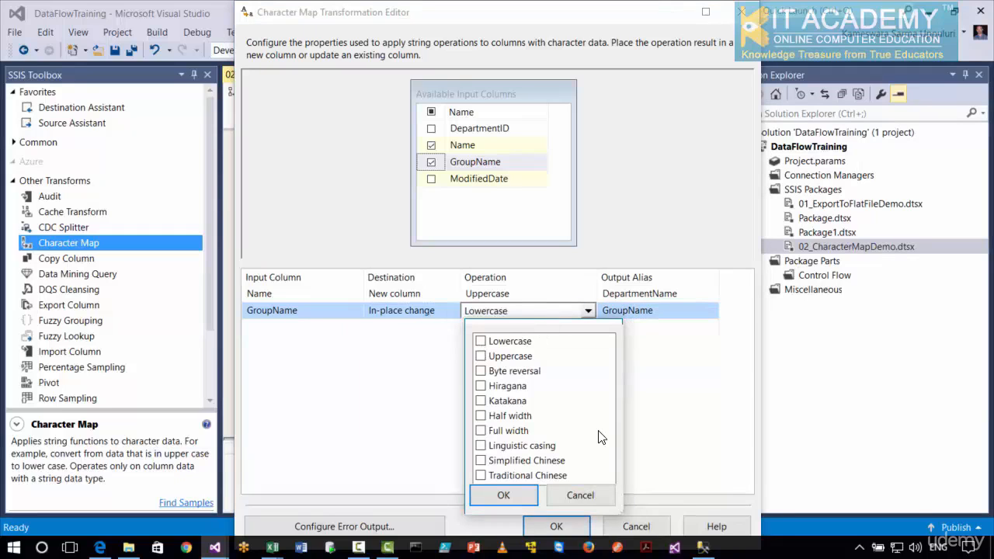
{"action": "left_click", "coordinate": [480, 491]}
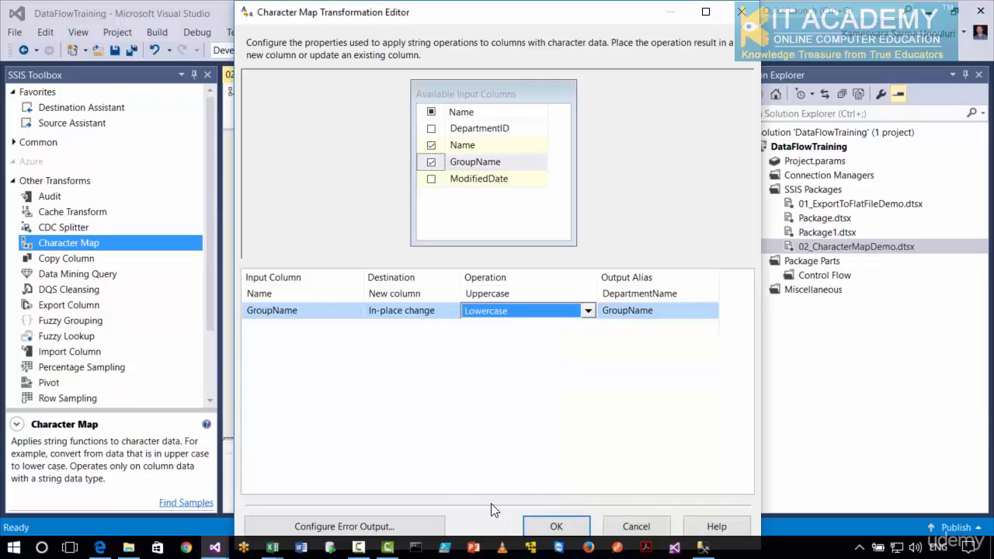
{"action": "left_click", "coordinate": [533, 526]}
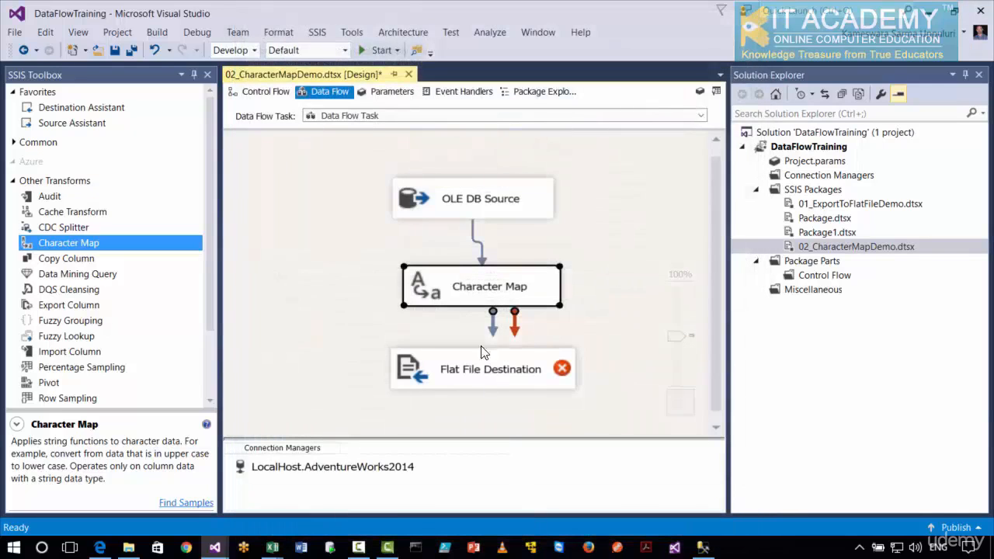
- Connect the Character Map output to the Flat File Destination and start a new Delimited flat file connection for it
{"action": "left_click_drag", "start_coordinate": [493, 328], "coordinate": [485, 375]}
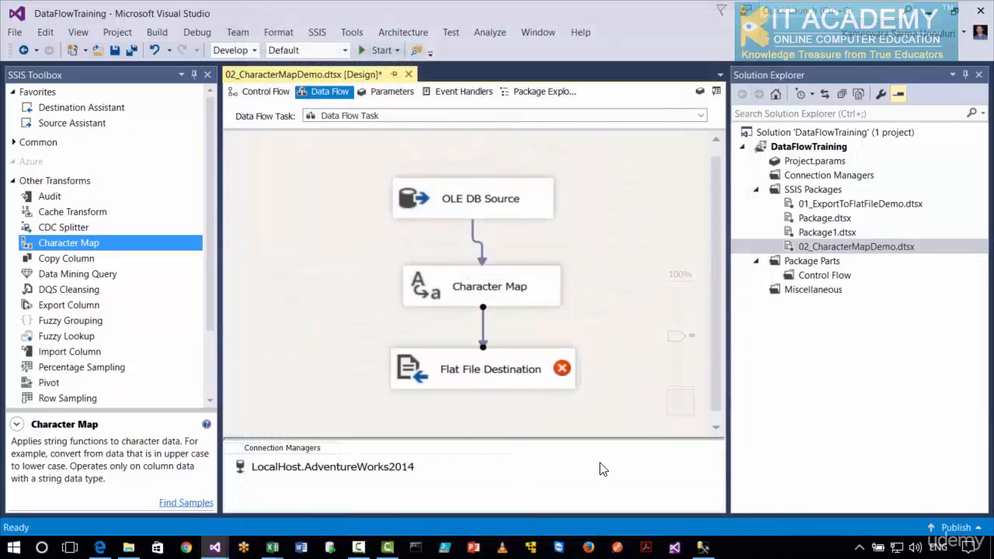
{"action": "double_click", "coordinate": [481, 373]}
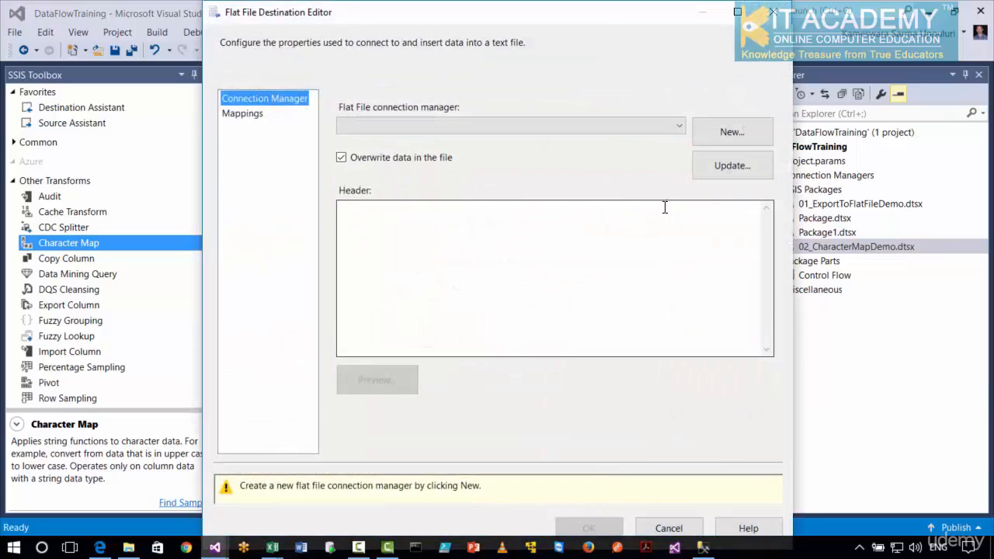
{"action": "left_click", "coordinate": [722, 133]}
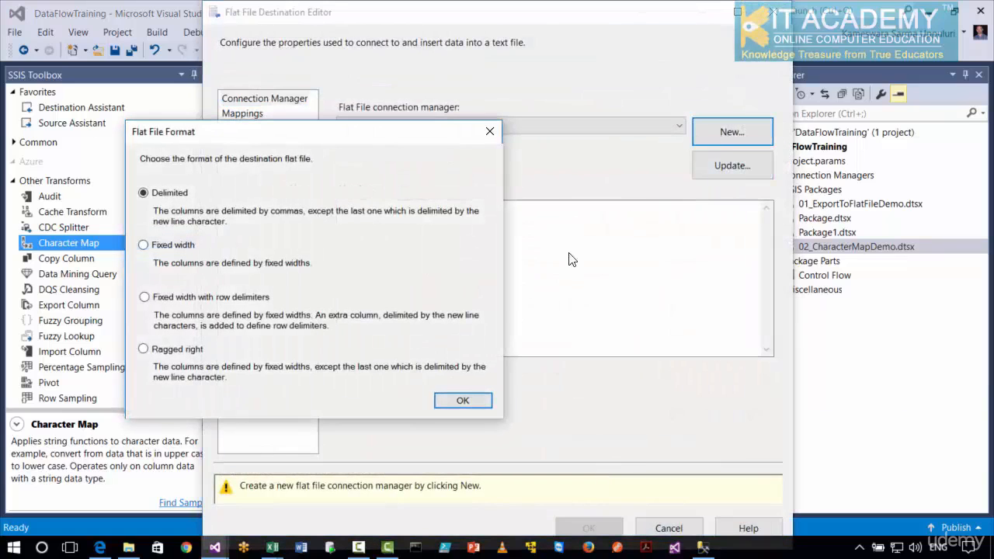
{"action": "left_click", "coordinate": [463, 400]}
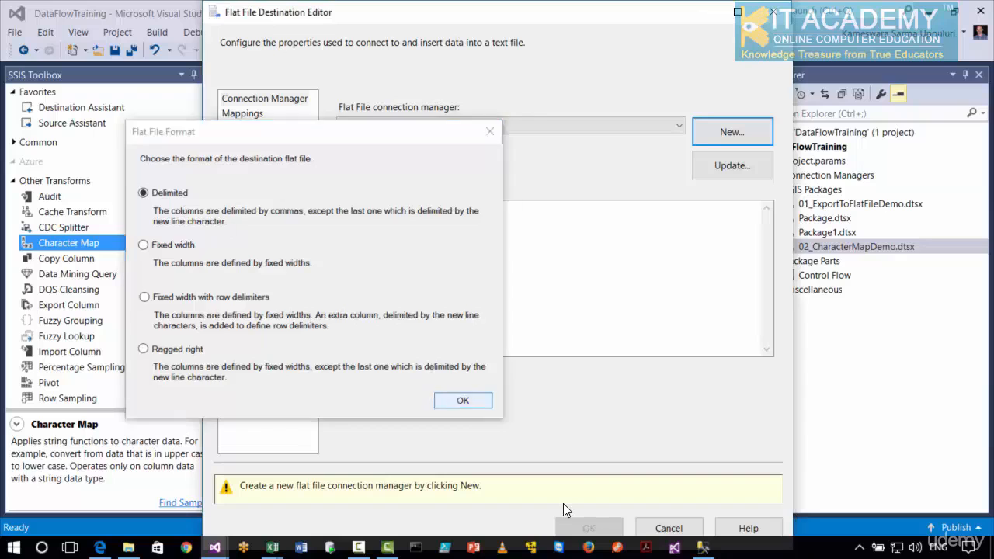
- Set the flat file connection's output file to a CSV file named CMOutput in H:\Outputs
{"action": "left_click", "coordinate": [686, 177]}
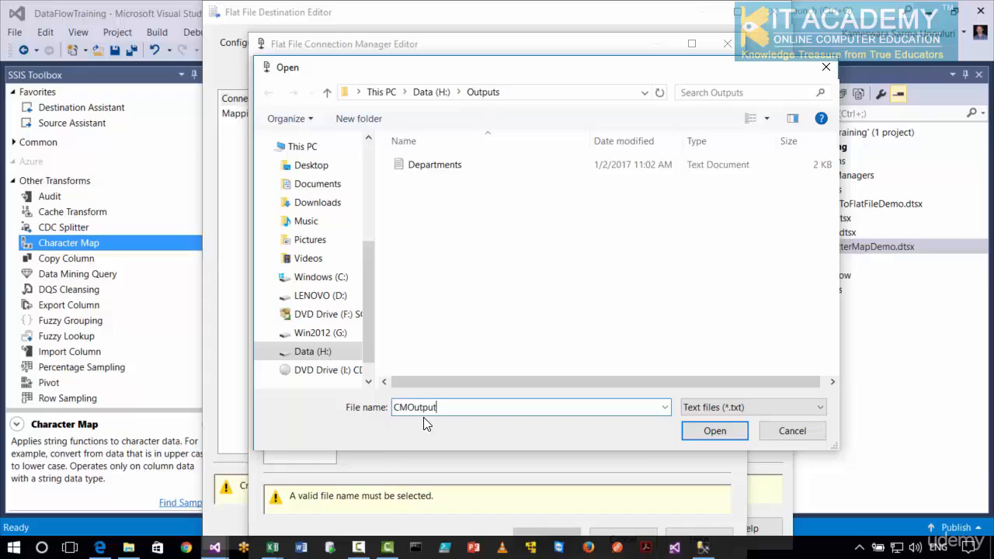
{"action": "left_click", "coordinate": [718, 409]}
{"action": "left_click", "coordinate": [891, 508]}
{"action": "left_click", "coordinate": [709, 408]}
{"action": "left_click", "coordinate": [704, 433]}
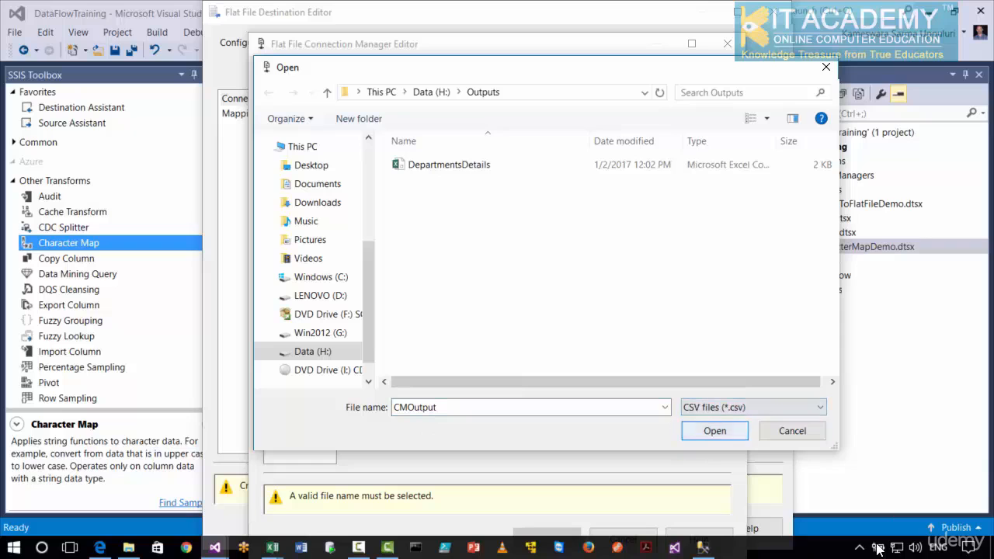
{"action": "left_click", "coordinate": [715, 430]}
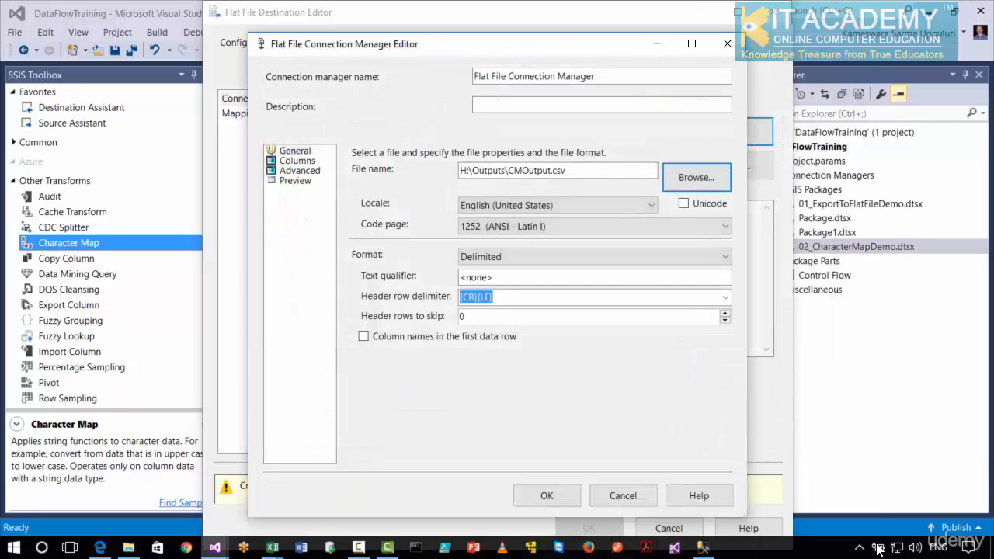
- Enable column names in the first data row, review the connection's columns, and accept the matching input-to-destination column mappings
{"action": "left_click", "coordinate": [364, 337]}
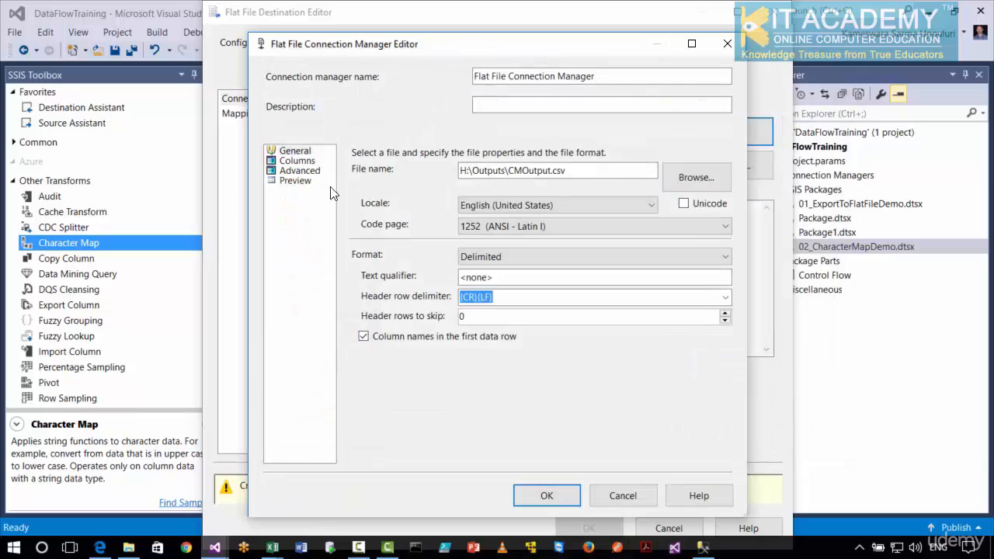
{"action": "left_click", "coordinate": [303, 161]}
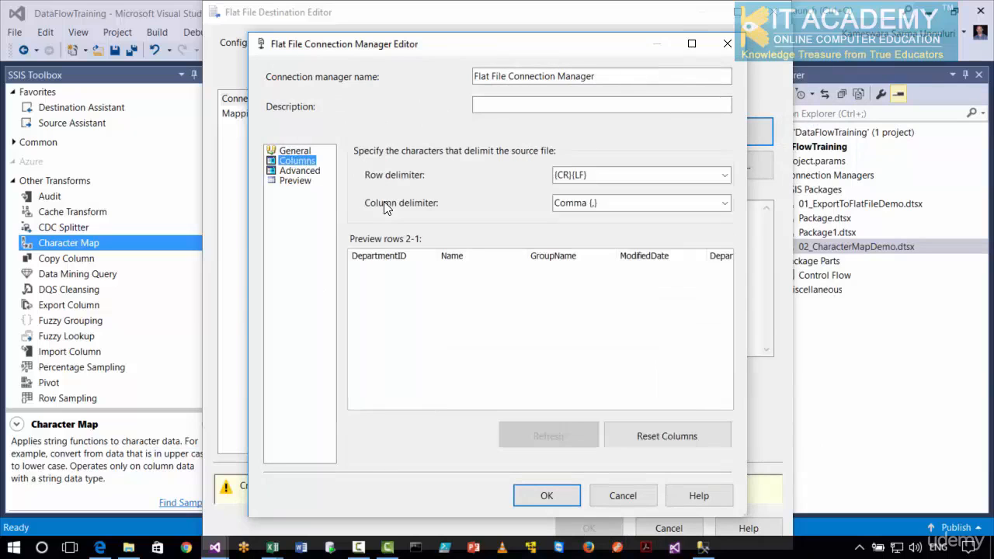
{"action": "left_click", "coordinate": [295, 180]}
{"action": "left_click", "coordinate": [300, 170]}
{"action": "left_click", "coordinate": [303, 180]}
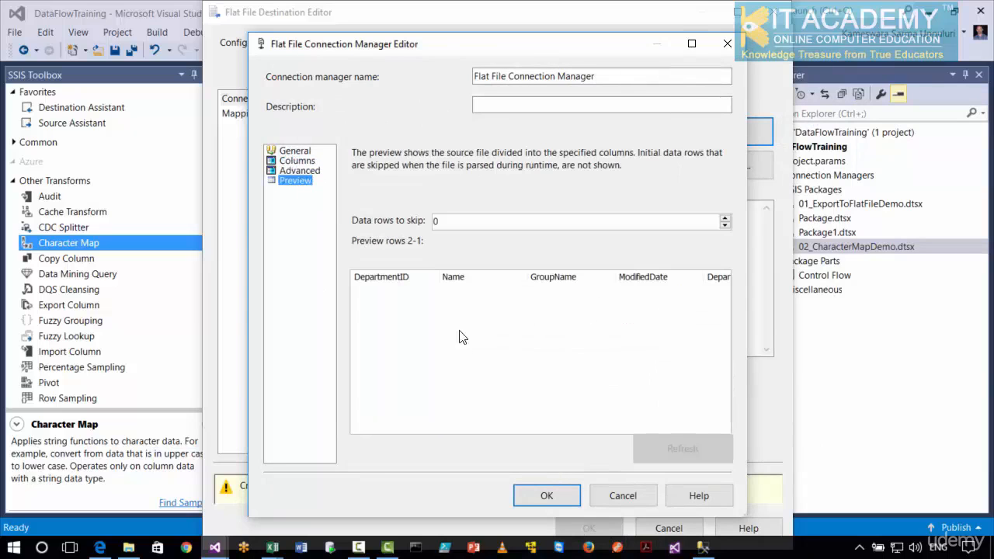
{"action": "key", "text": "Return"}
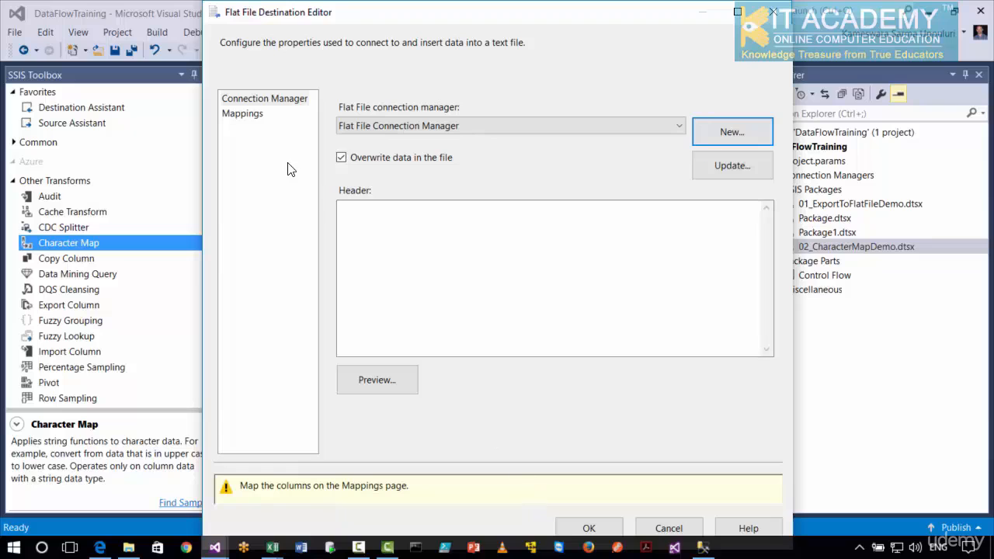
{"action": "left_click", "coordinate": [251, 116]}
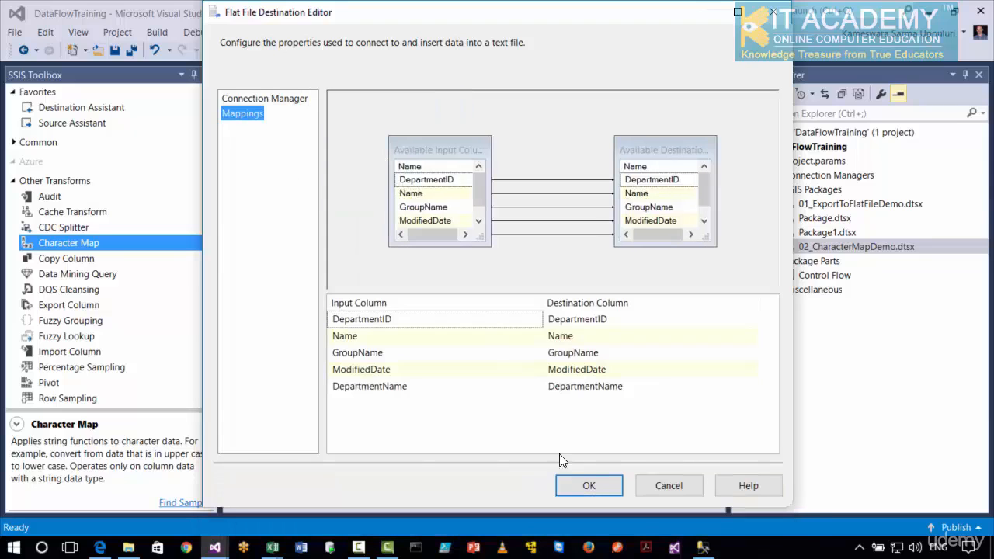
{"action": "left_click", "coordinate": [575, 485]}
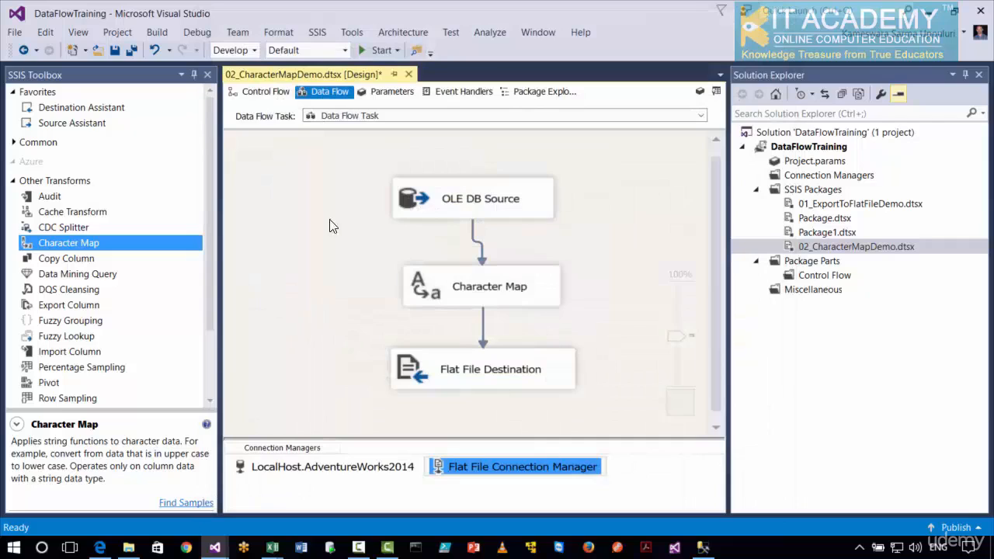
- Save the package, run it, and stop debugging once execution completes
{"action": "left_click", "coordinate": [115, 51]}
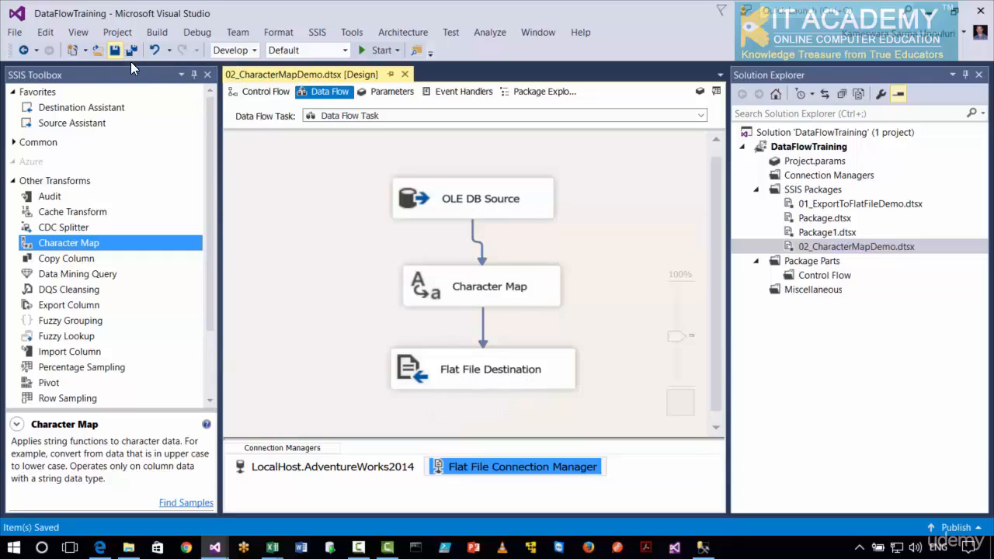
{"action": "left_click", "coordinate": [371, 52]}
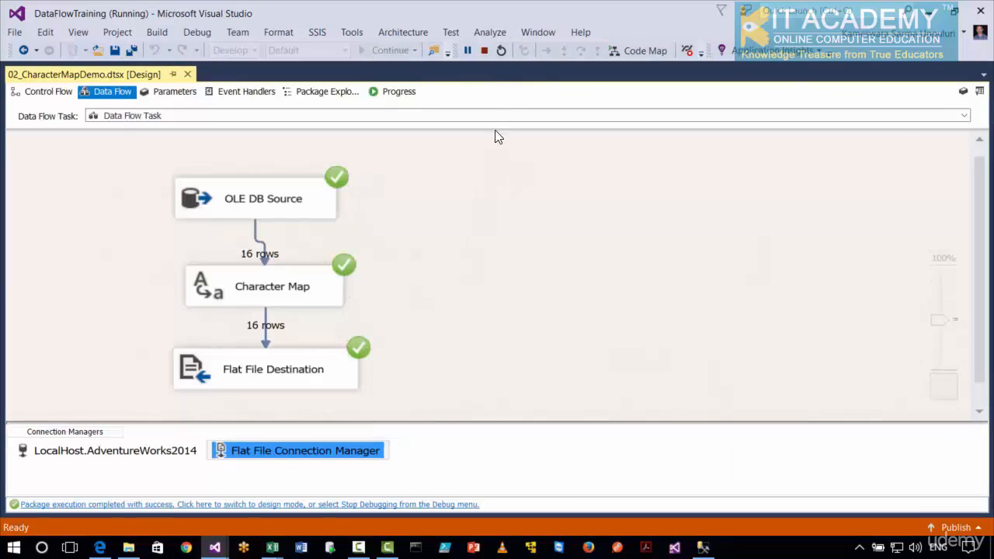
{"action": "left_click", "coordinate": [484, 51]}
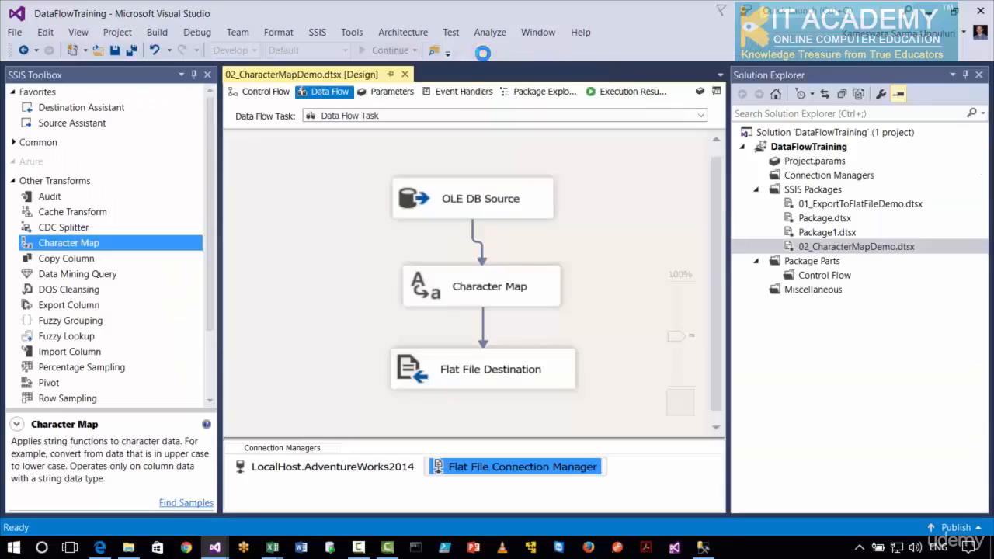
- Switch to File Explorer and open the CMOutput CSV file from the Outputs folder in Excel
{"action": "left_click", "coordinate": [128, 547]}
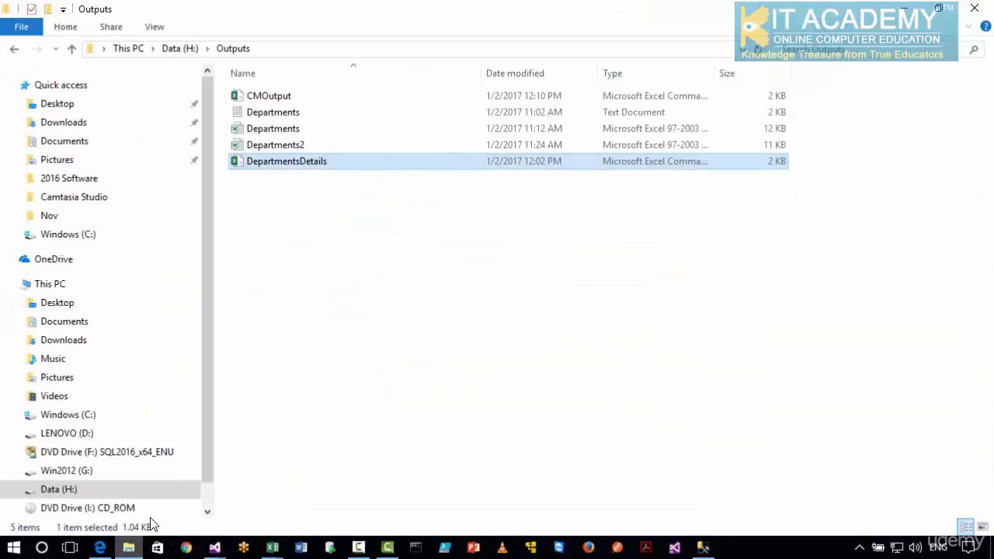
{"action": "double_click", "coordinate": [268, 97]}
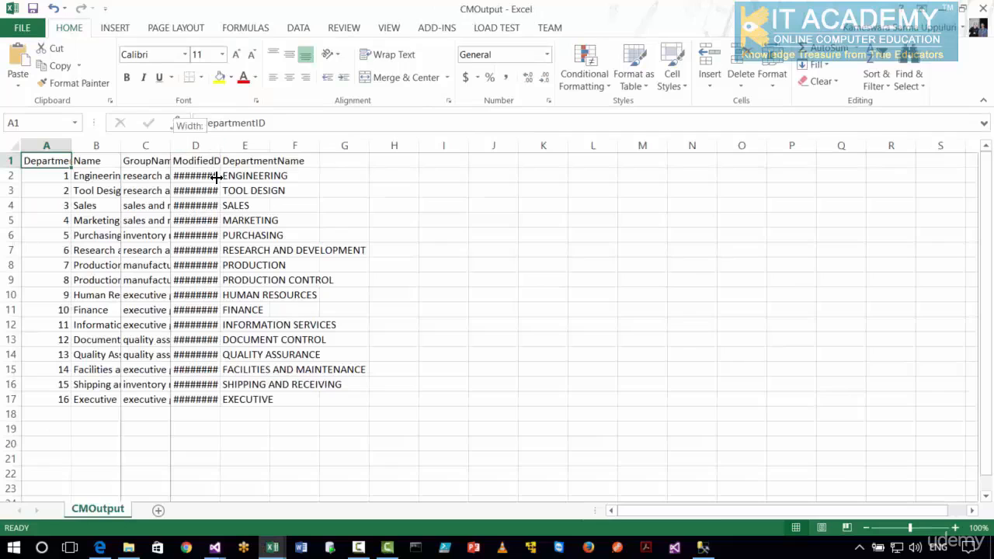
- Fit the GroupName and ModifiedDate columns to their contents and check the letter case of the GroupName values
{"action": "double_click", "coordinate": [170, 145]}
{"action": "double_click", "coordinate": [347, 145]}
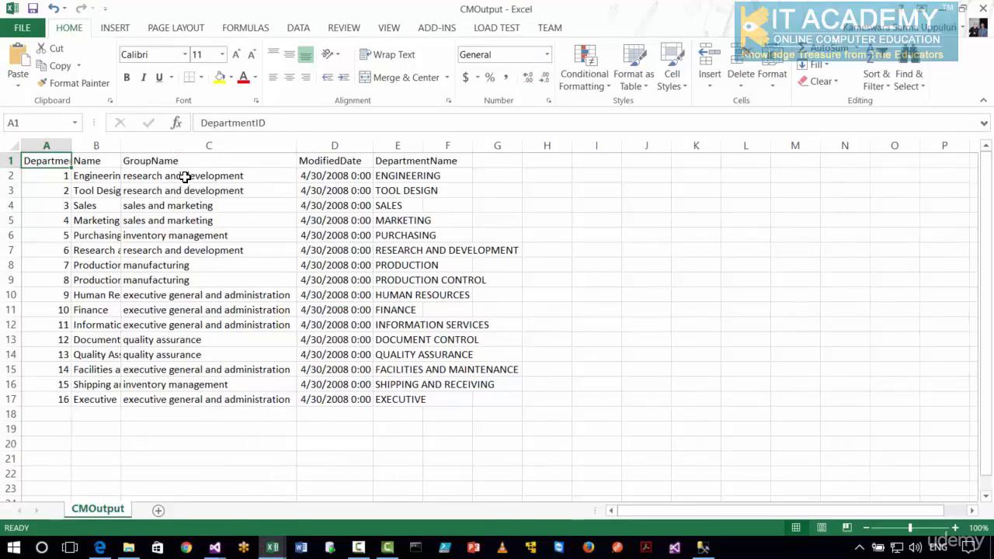
{"action": "left_click_drag", "start_coordinate": [183, 175], "coordinate": [159, 400]}
{"action": "left_click", "coordinate": [206, 431]}
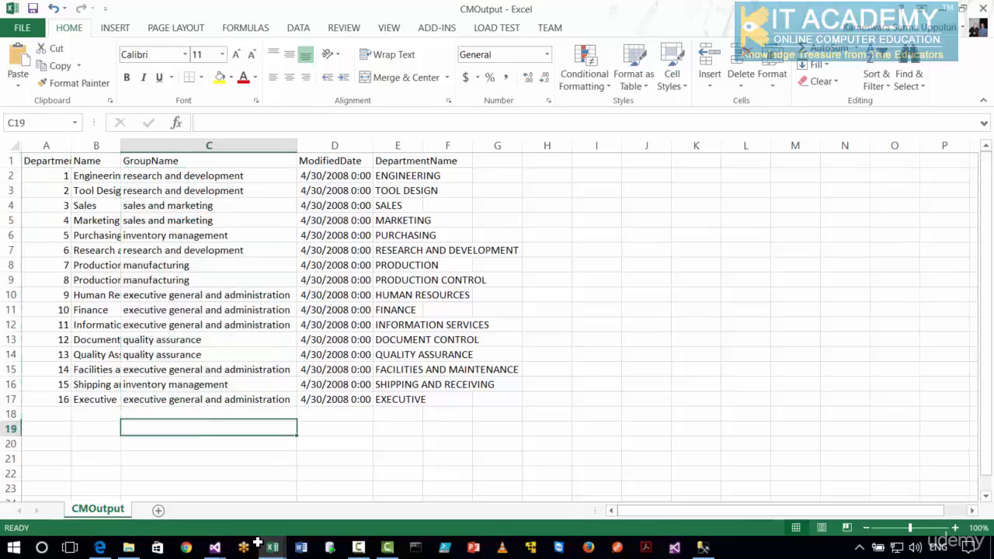
{"action": "left_click_drag", "start_coordinate": [204, 175], "coordinate": [222, 400]}
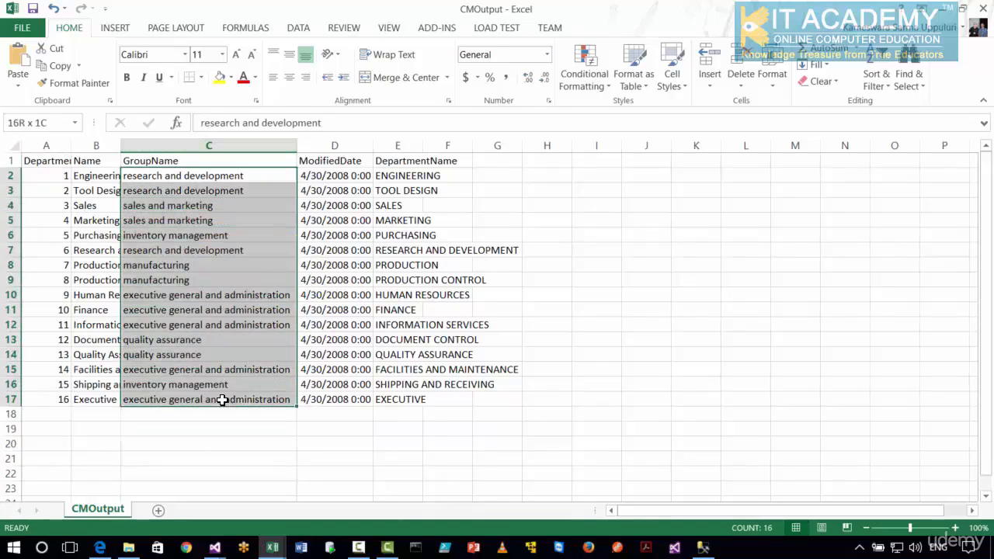
{"action": "left_click", "coordinate": [208, 444]}
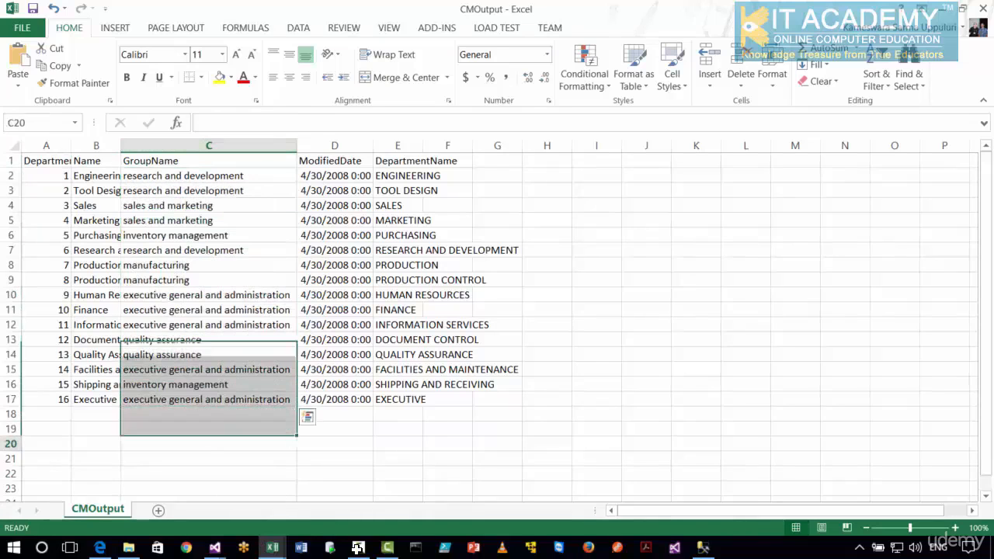
- Fit the DepartmentName column to its contents and check the letter case of its values in rows 2 to 17
{"action": "double_click", "coordinate": [423, 146]}
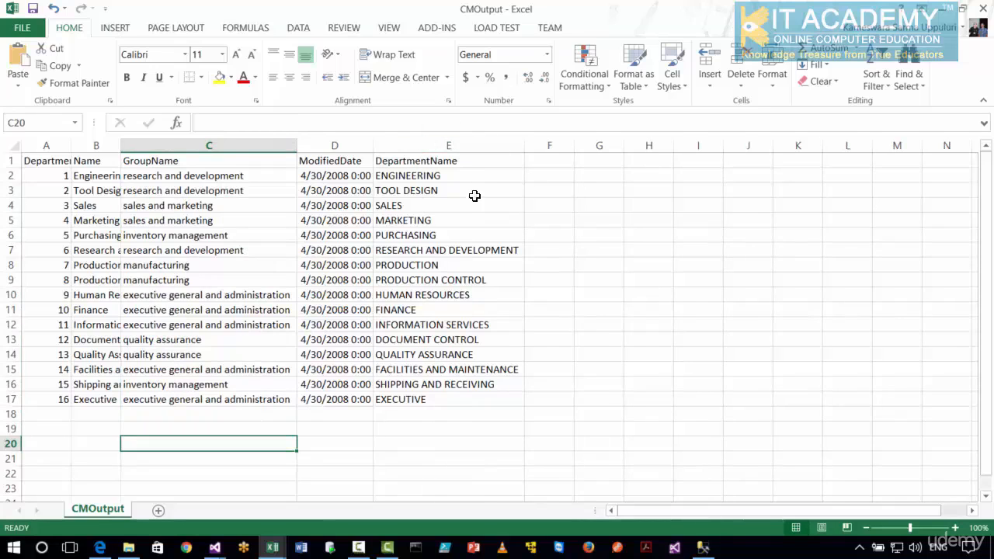
{"action": "left_click_drag", "start_coordinate": [439, 178], "coordinate": [412, 395]}
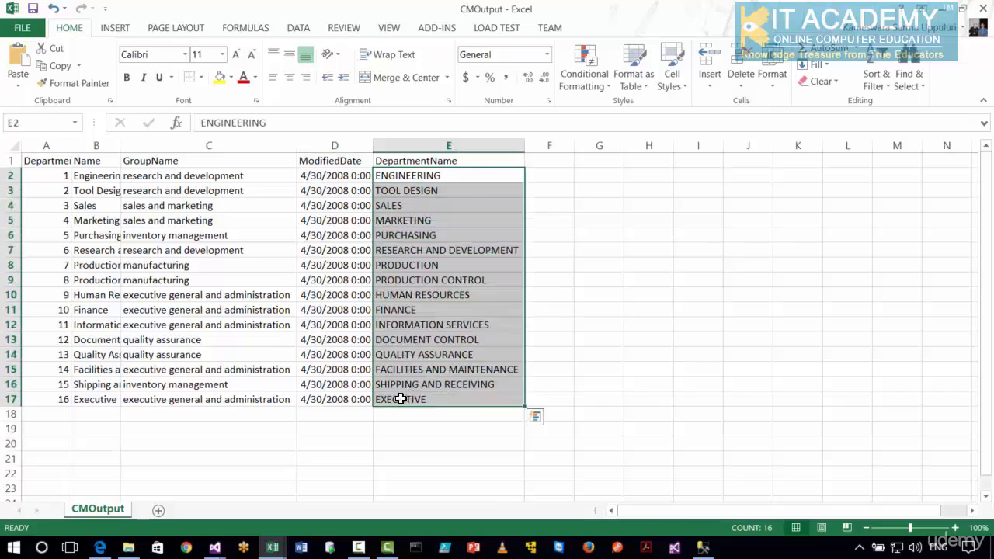
{"action": "left_click", "coordinate": [358, 439]}
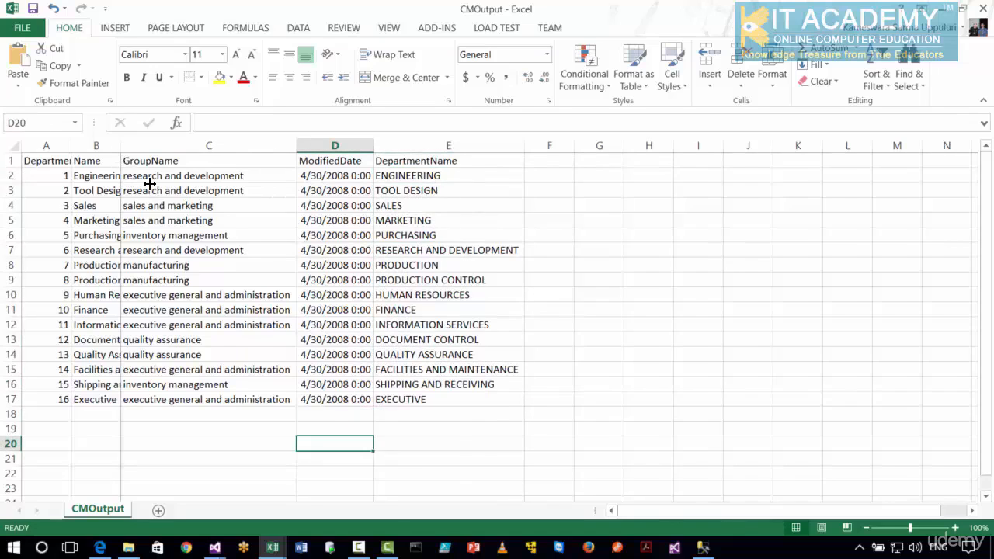
- Fit the Name column to its contents and recheck the GroupName values beside it
{"action": "double_click", "coordinate": [120, 146]}
{"action": "left_click_drag", "start_coordinate": [264, 177], "coordinate": [247, 402]}
{"action": "left_click", "coordinate": [251, 428]}
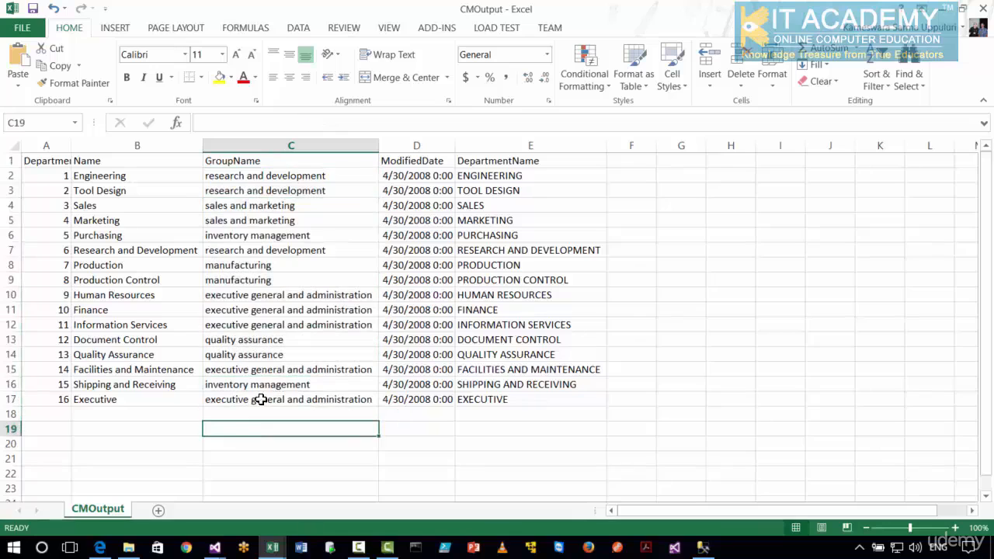
- Compare the letter case of the Name, GroupName and DepartmentName values across rows 2 to 17
{"action": "left_click_drag", "start_coordinate": [126, 176], "coordinate": [125, 402]}
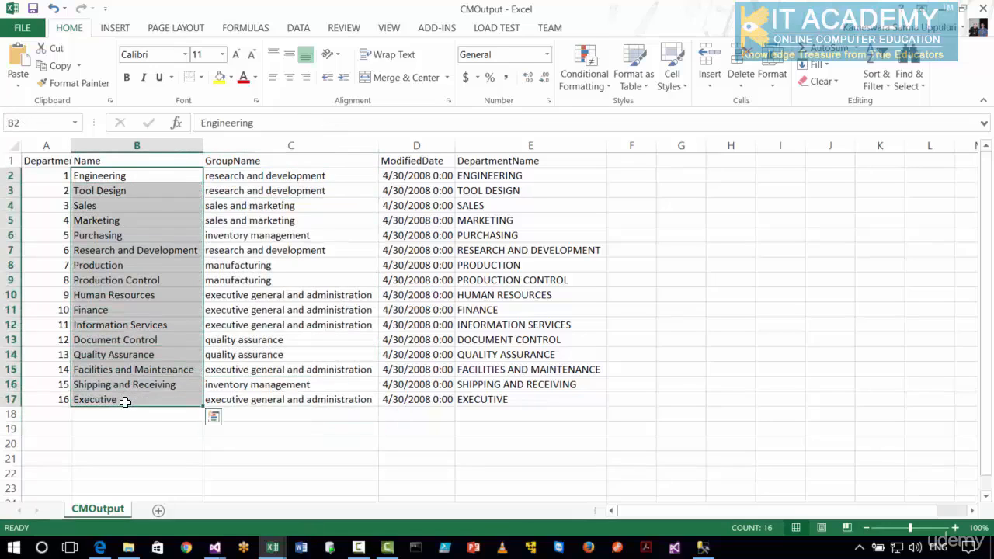
{"action": "left_click", "coordinate": [231, 433]}
{"action": "left_click_drag", "start_coordinate": [237, 175], "coordinate": [254, 399]}
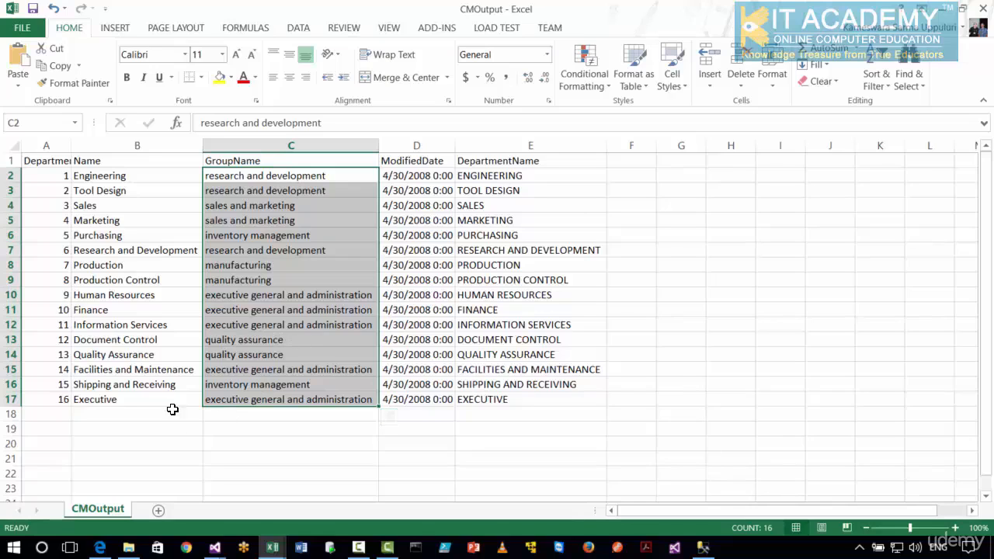
{"action": "left_click", "coordinate": [122, 176]}
{"action": "left_click_drag", "start_coordinate": [122, 176], "coordinate": [107, 397]}
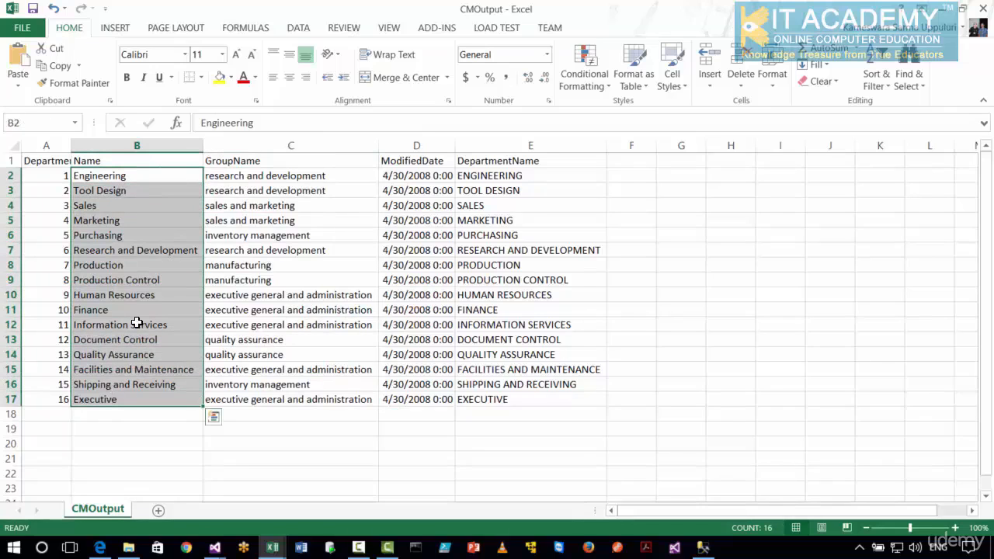
{"action": "left_click_drag", "start_coordinate": [505, 177], "coordinate": [482, 398]}
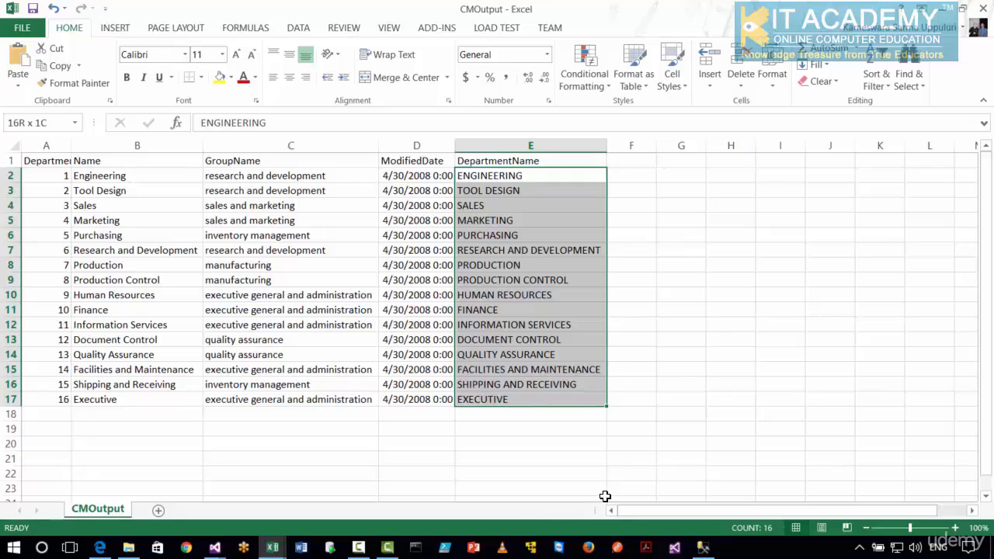
{"action": "left_click", "coordinate": [290, 414]}
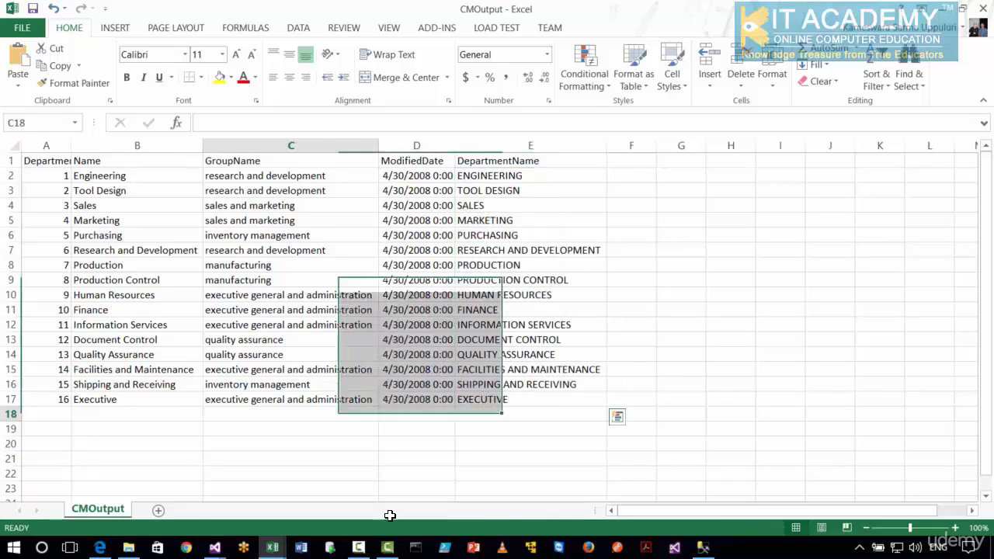
{"action": "left_click_drag", "start_coordinate": [140, 179], "coordinate": [127, 401]}
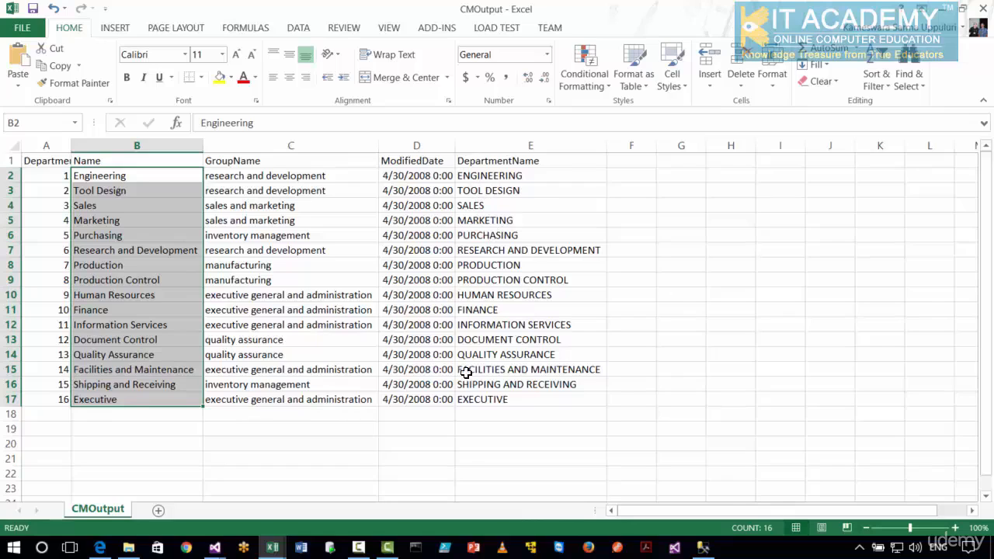
{"action": "left_click", "coordinate": [505, 425]}
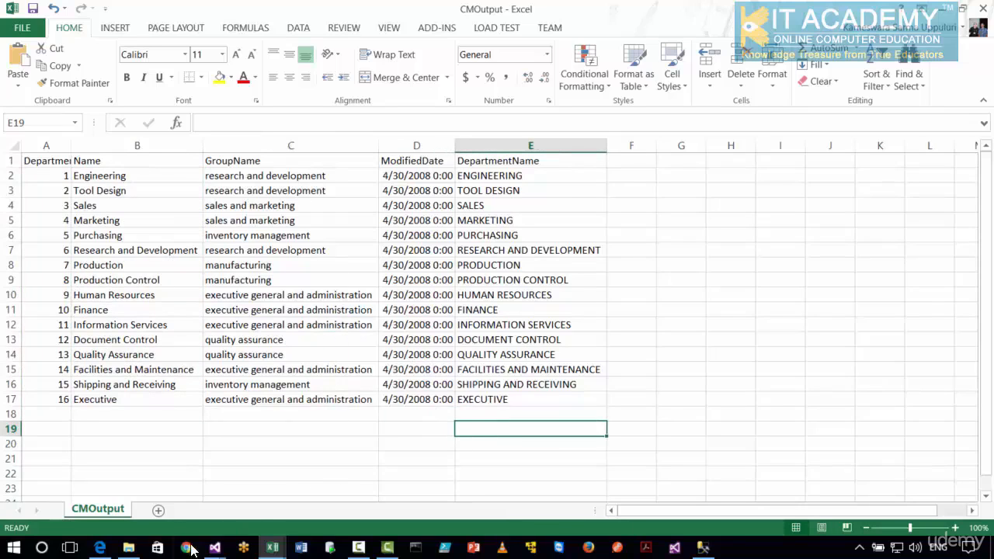
{"action": "mouse_move", "coordinate": [211, 545]}
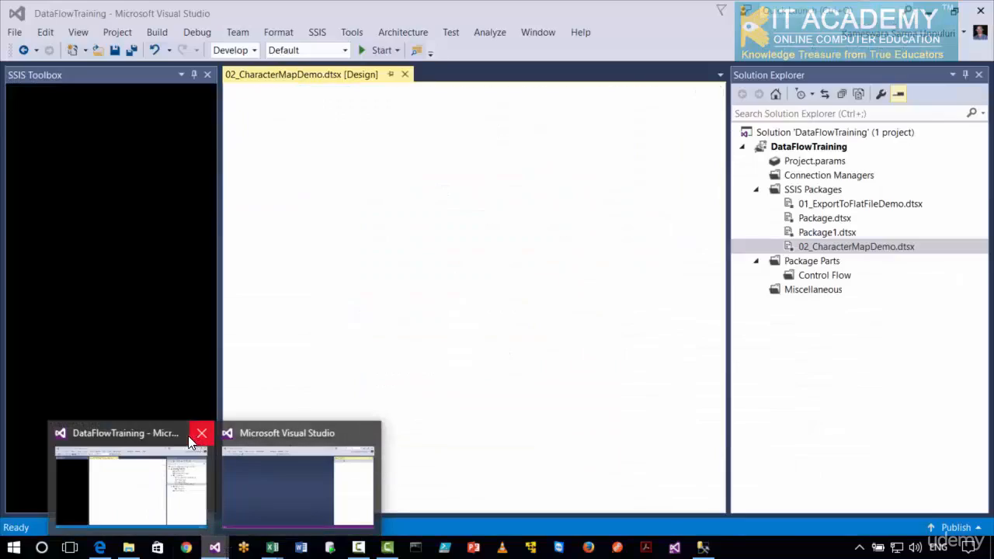
{"action": "left_click", "coordinate": [190, 438]}
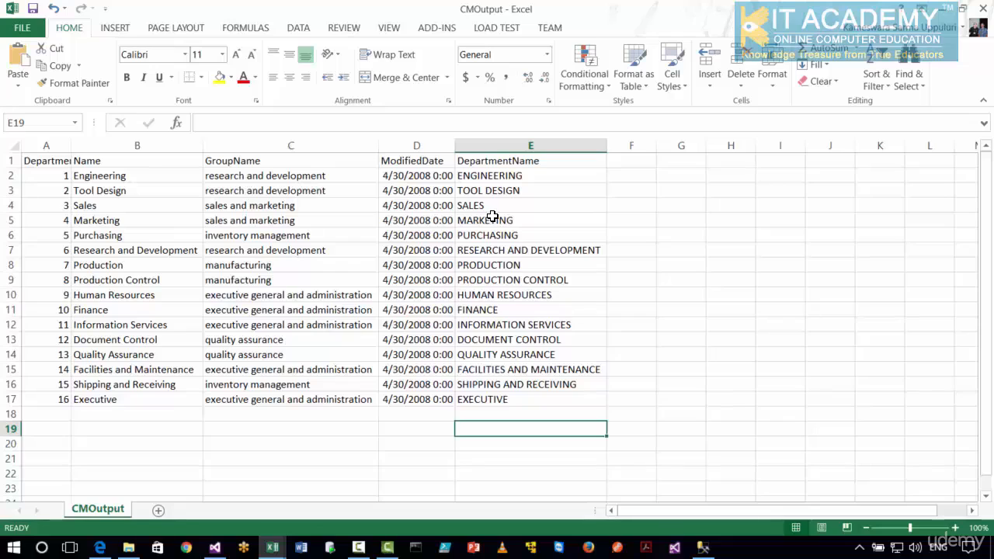
{"action": "left_click", "coordinate": [288, 254]}
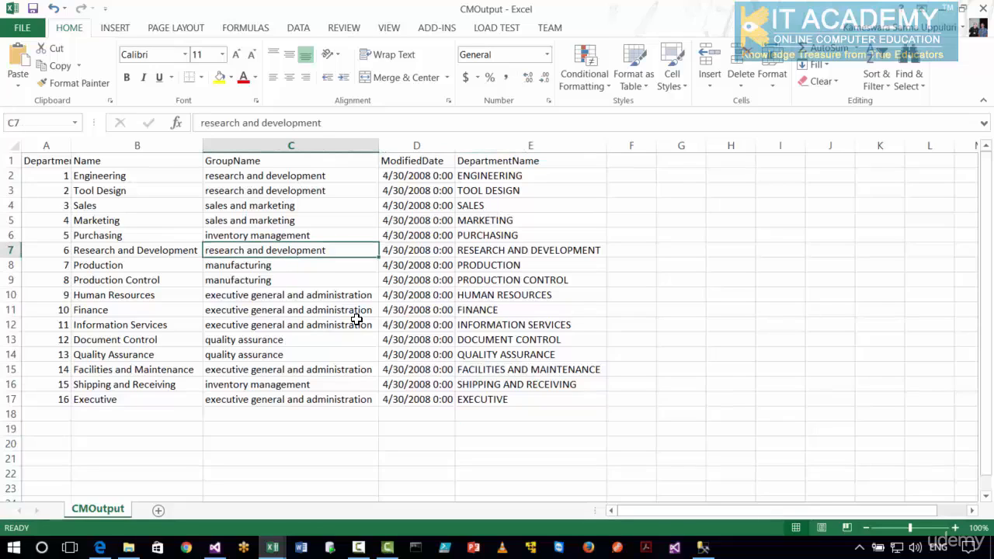